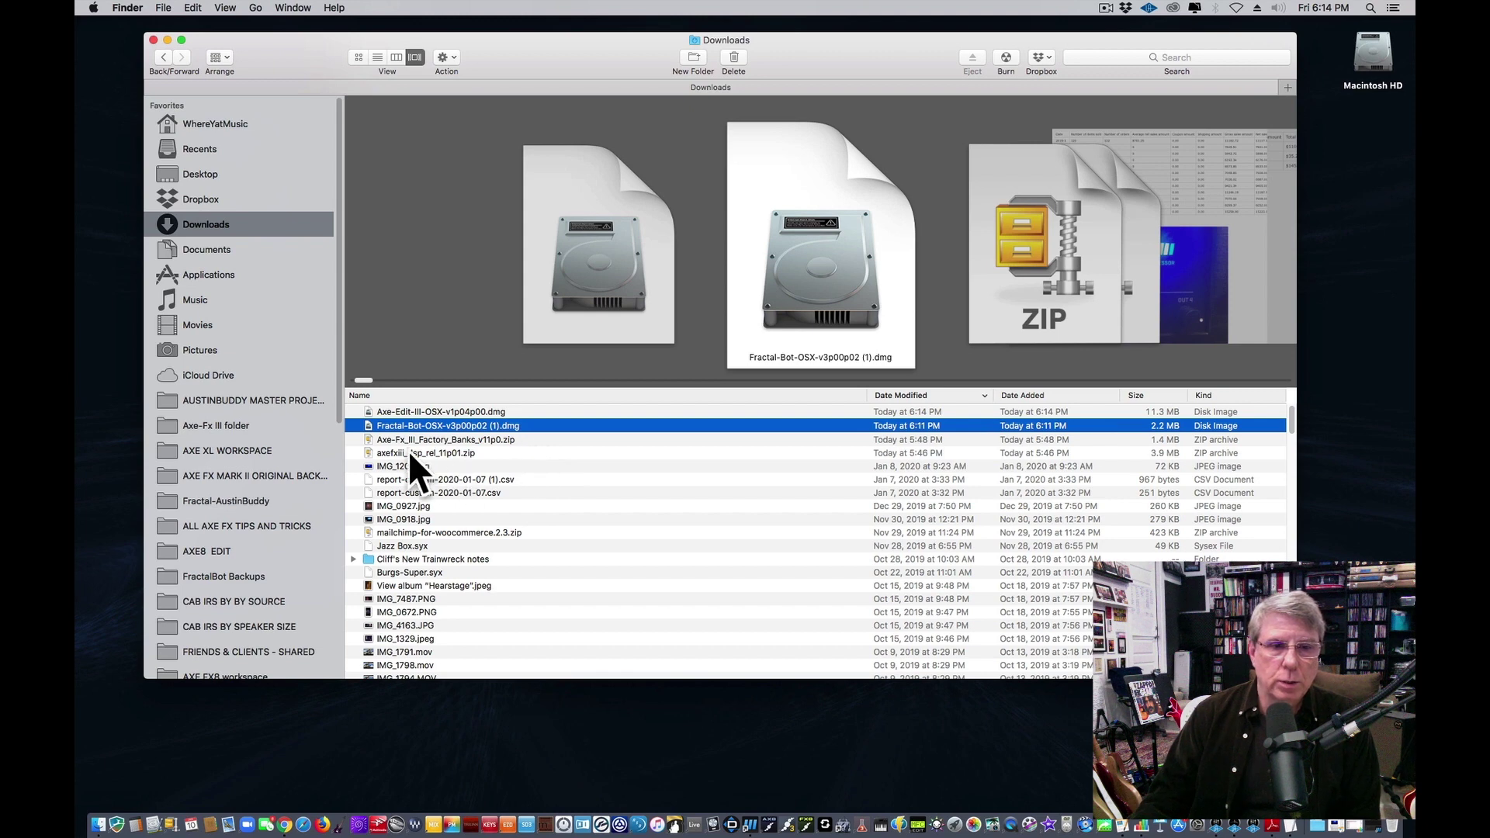
Look over the new downloads in Downloads and open Fractal-Bot-OSX-v3p00p02 (1).dmg.
key(Down)
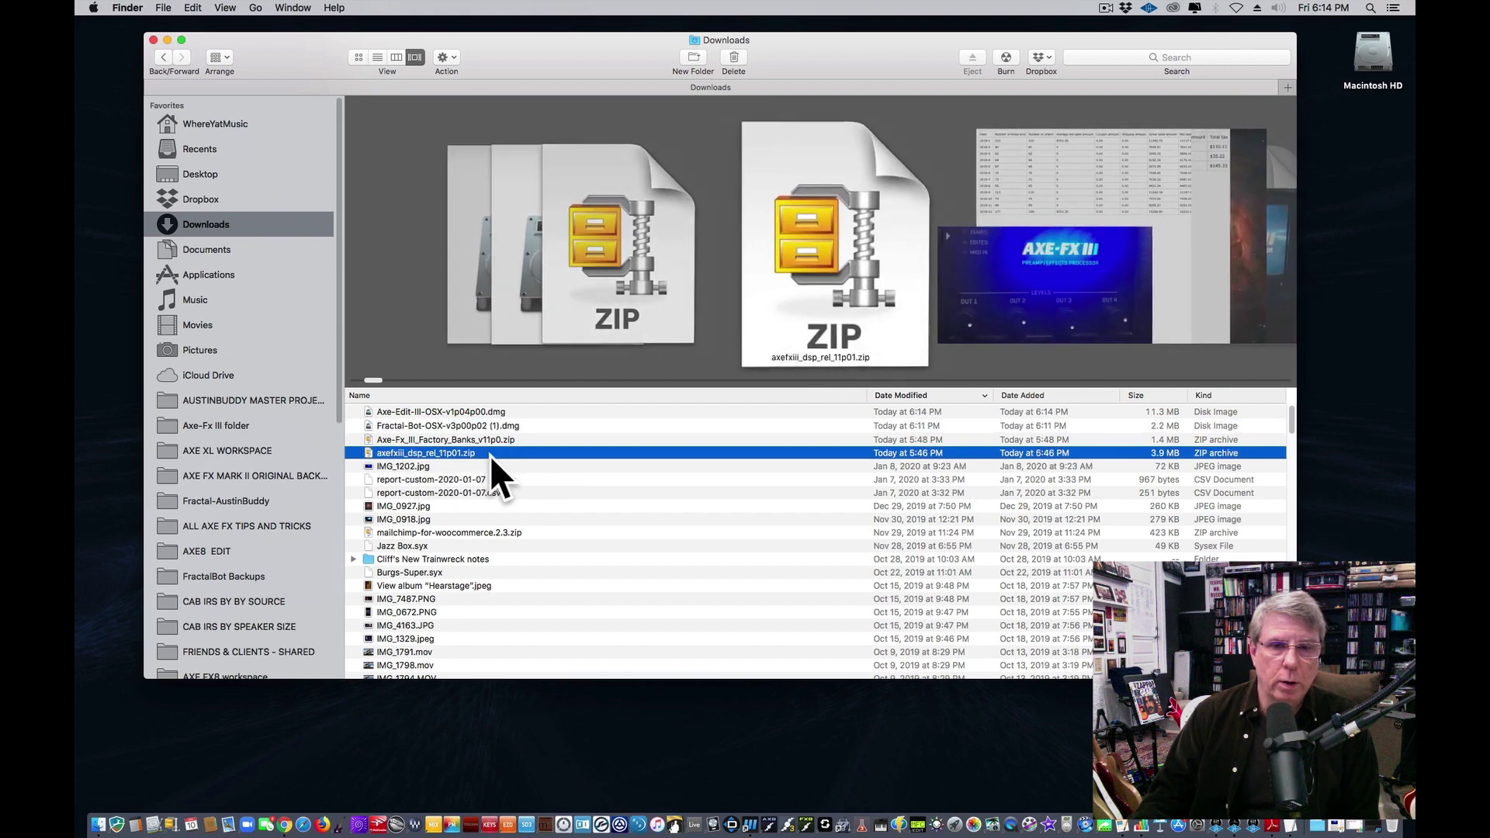
click(539, 424)
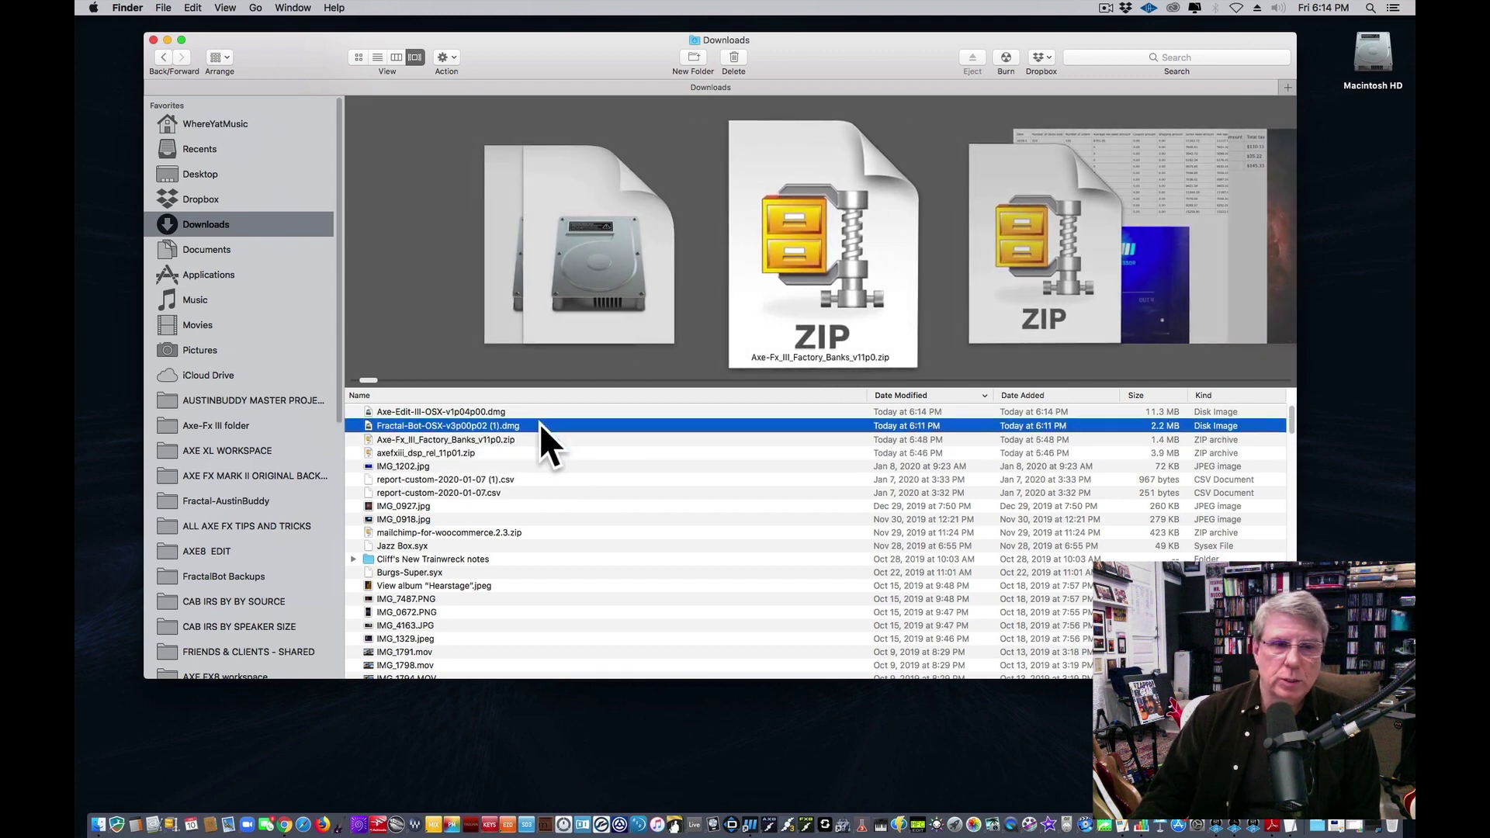
click(543, 413)
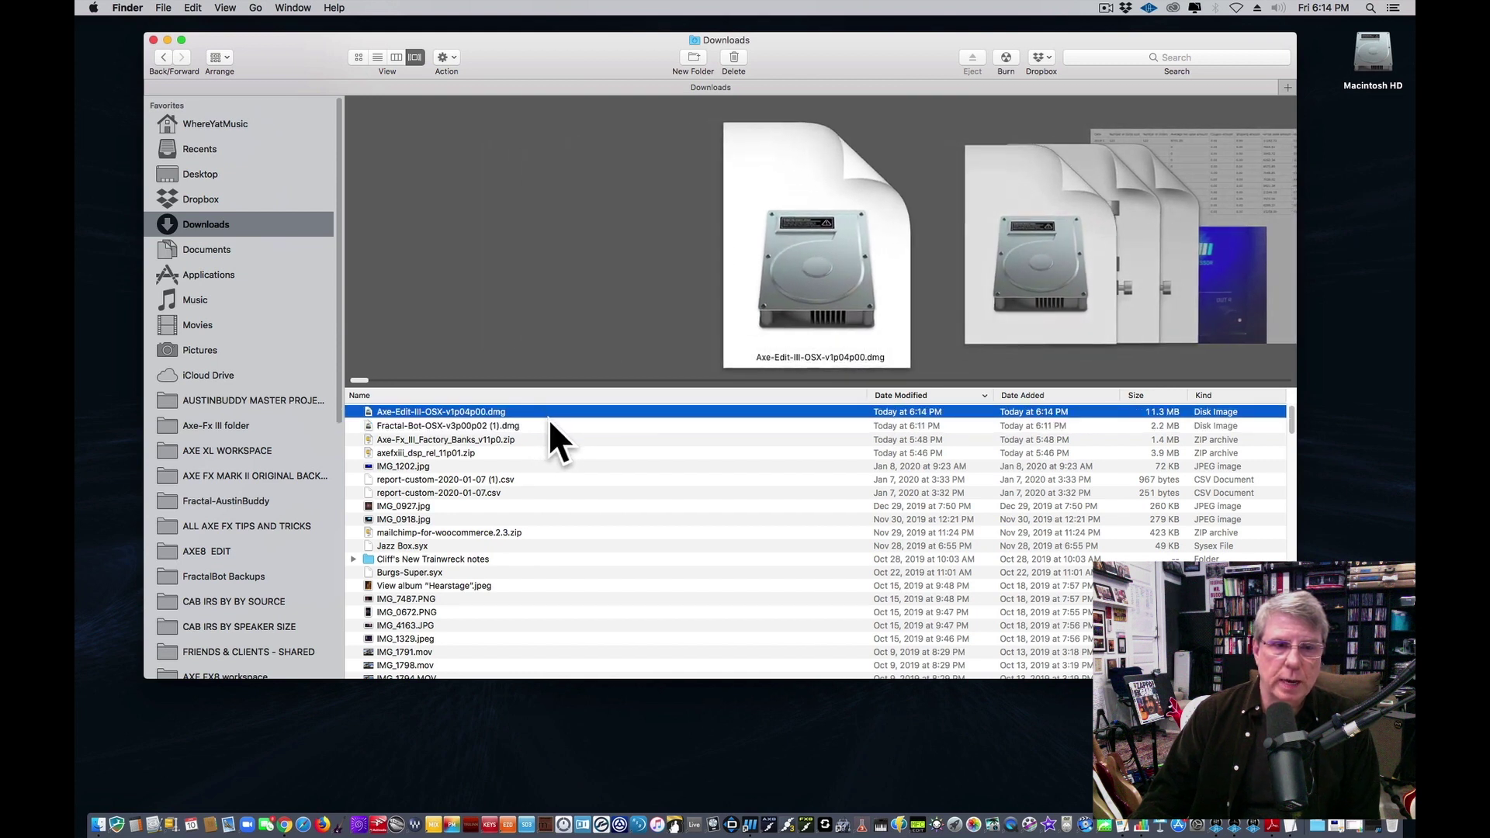
double_click(548, 426)
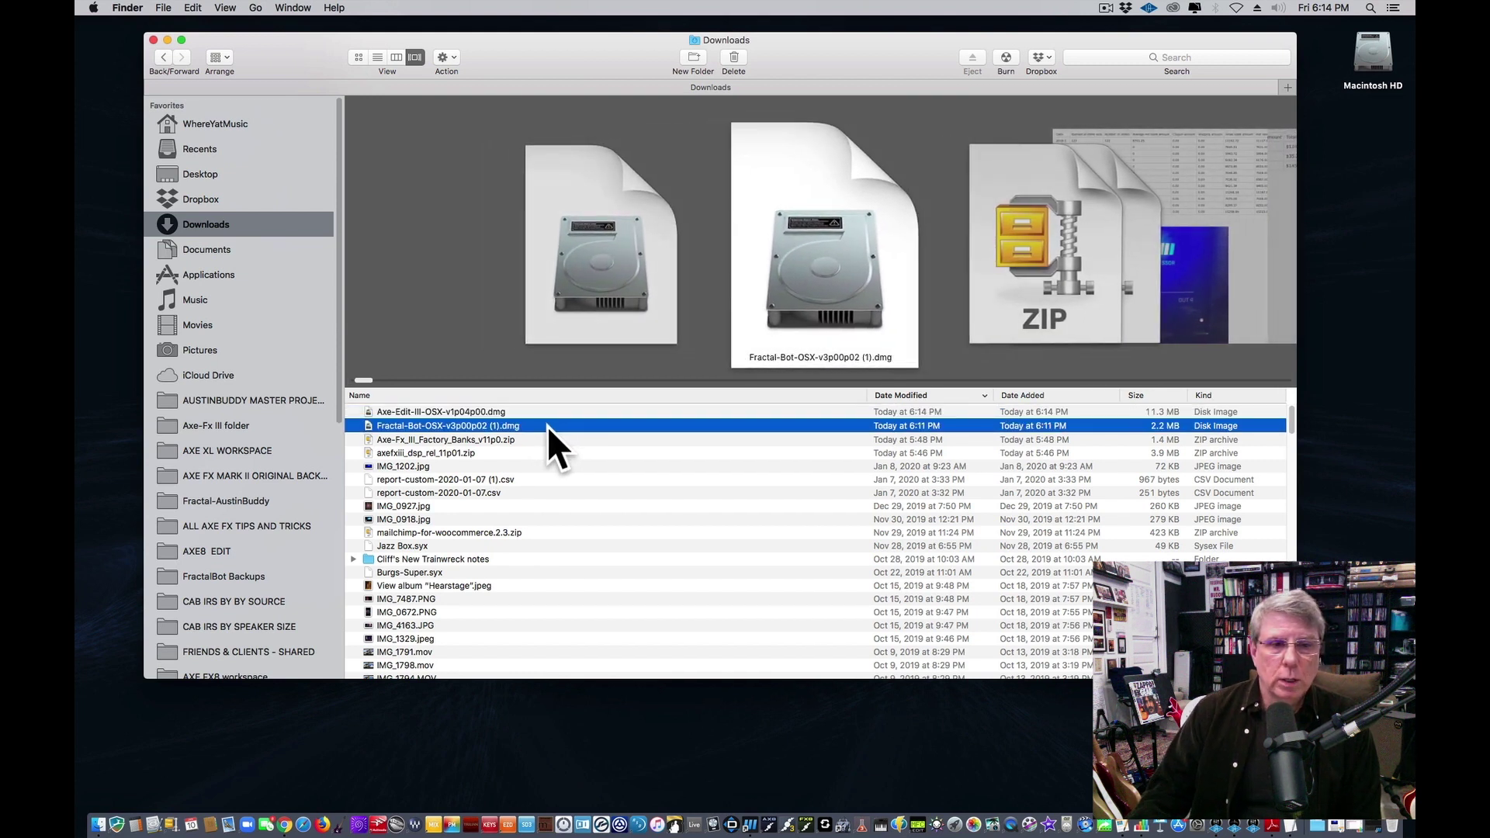
Copy Fractal-Bot.app into Applications, replacing the existing older copy.
click(153, 40)
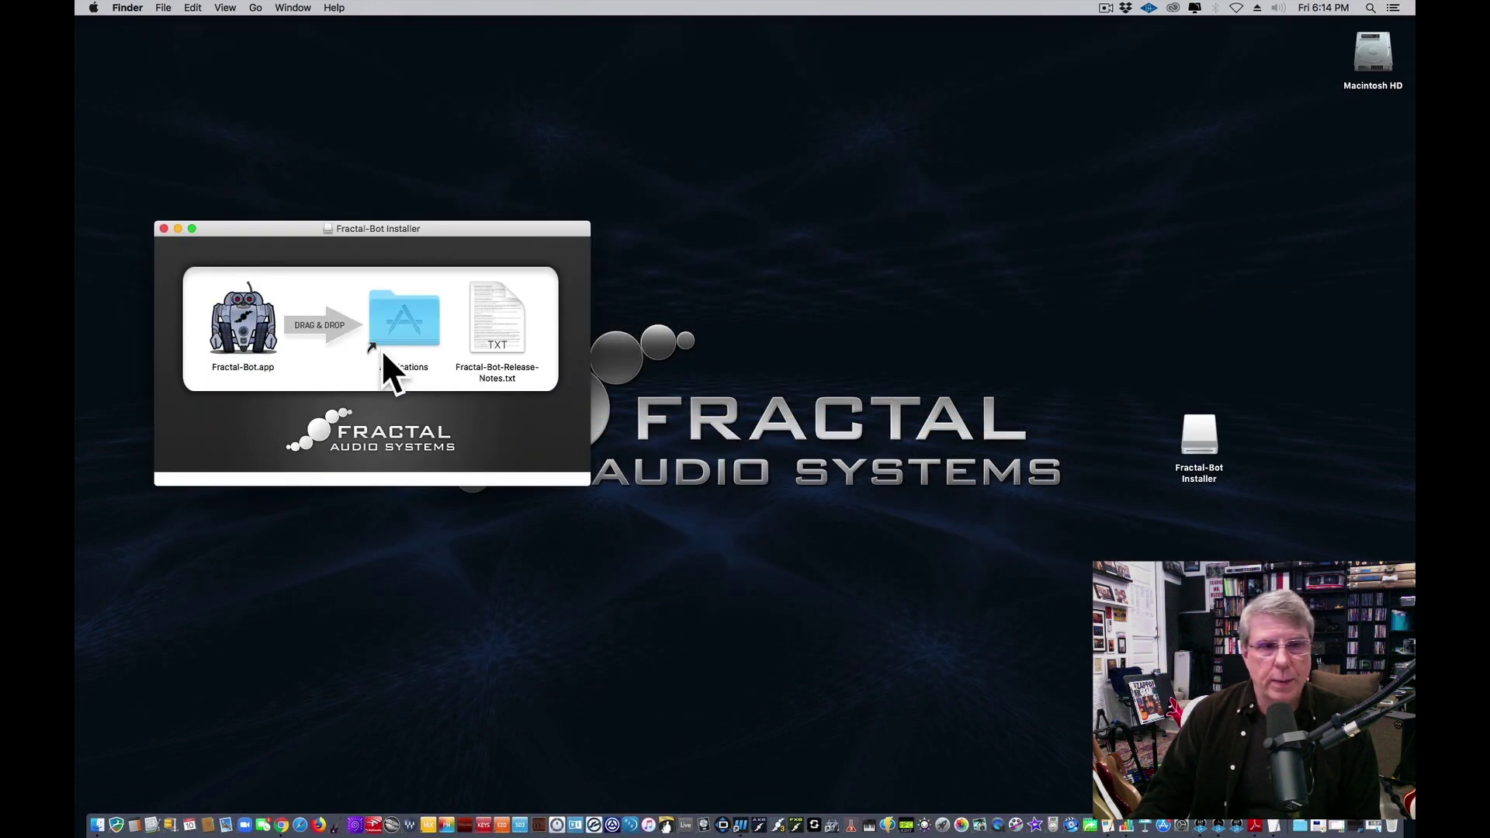
drag(227, 312, 394, 315)
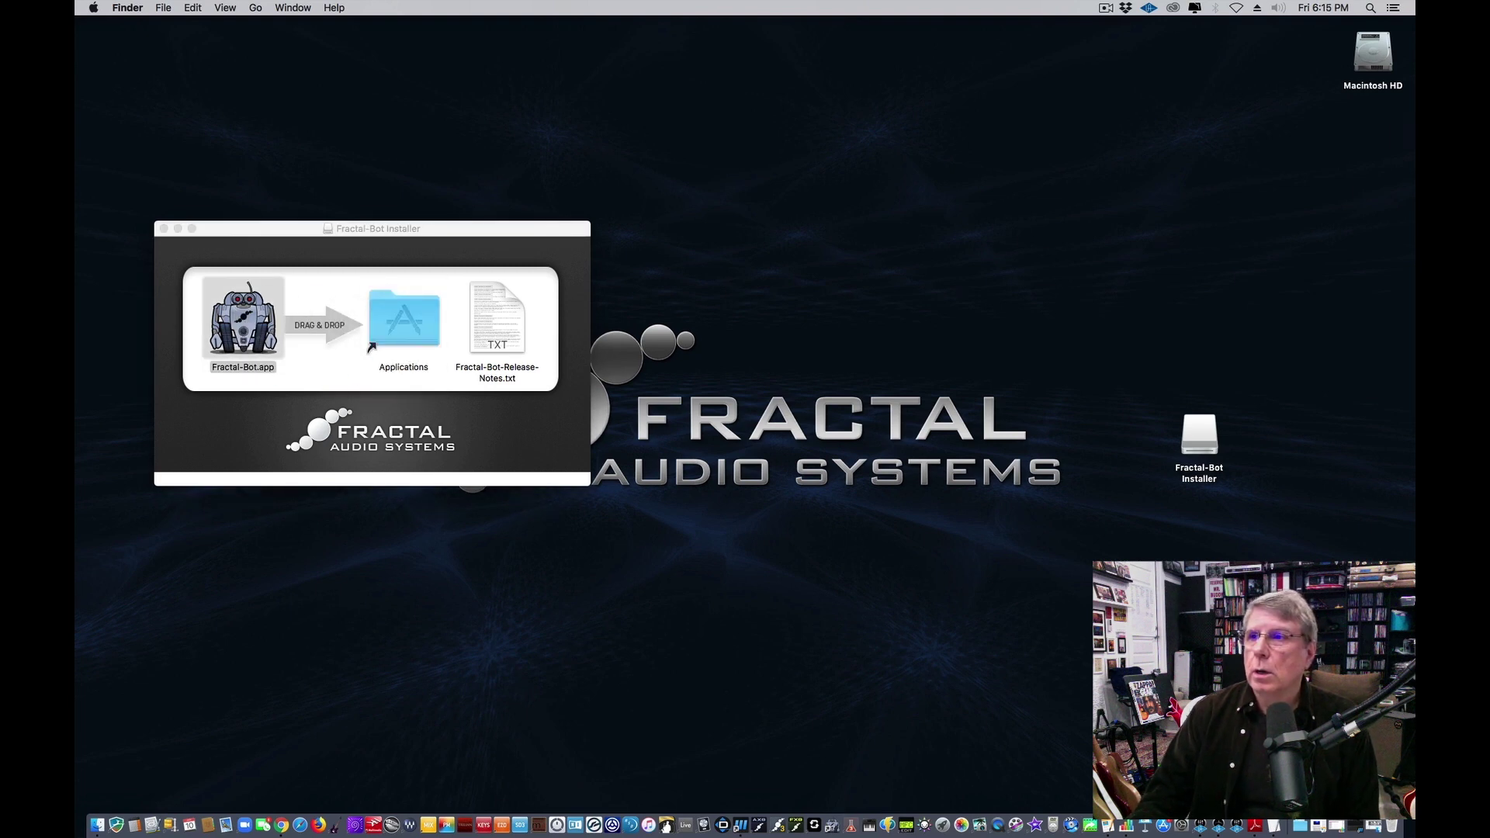
drag(824, 342, 750, 436)
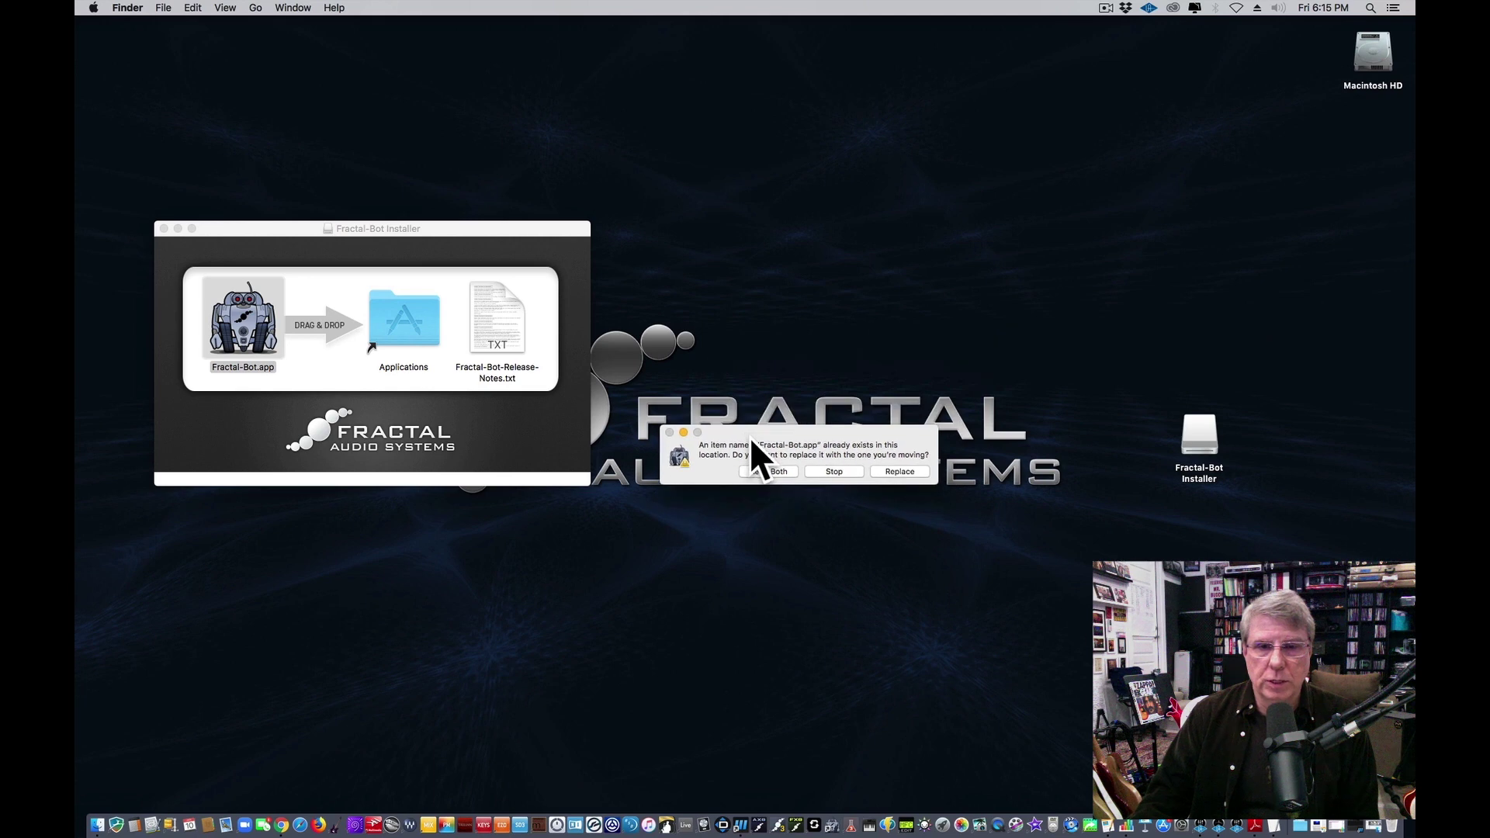
click(901, 471)
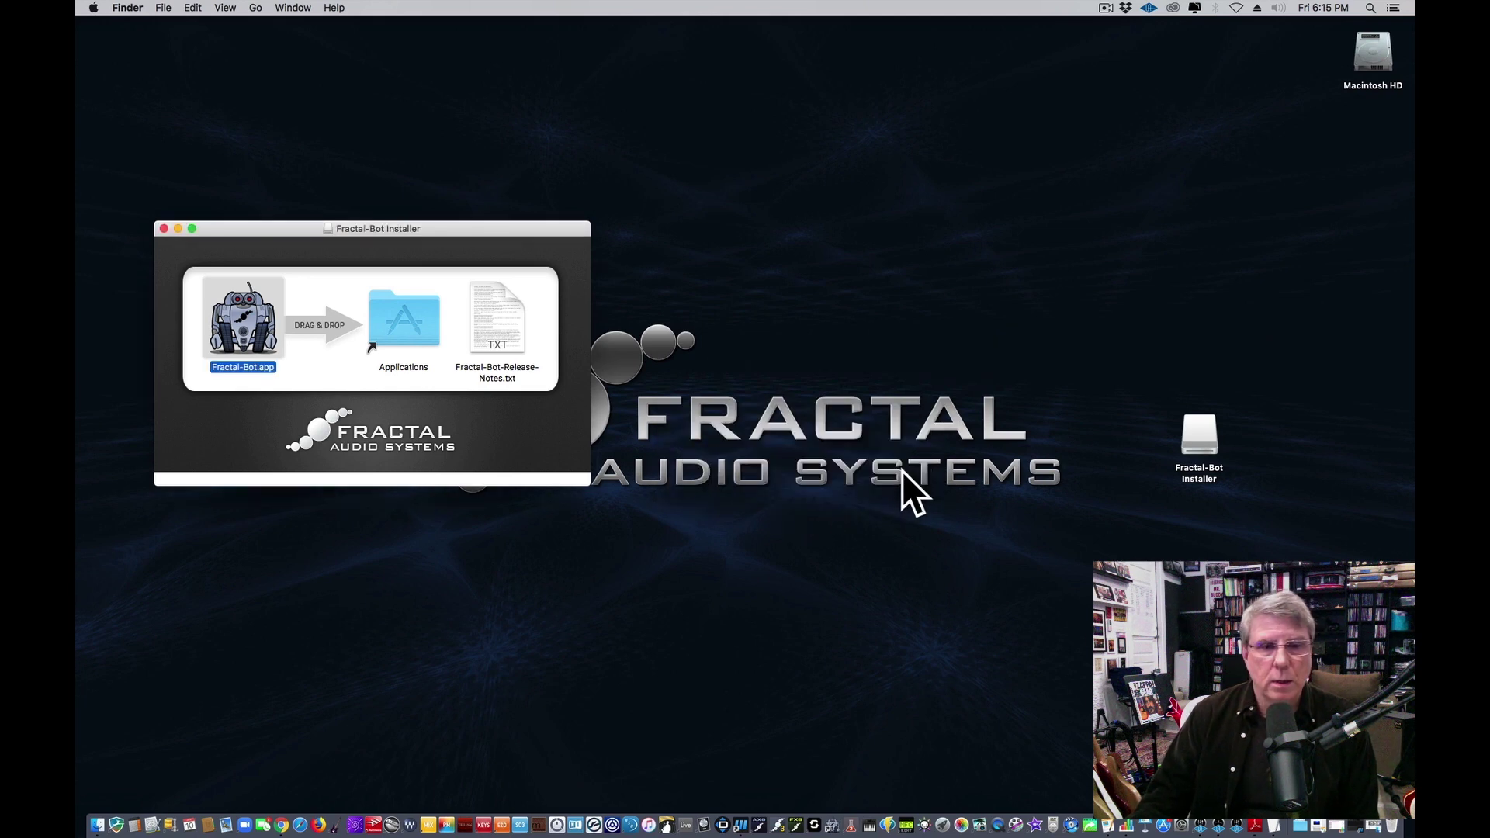
Close the Fractal-Bot Installer window and eject the installer disk.
click(164, 229)
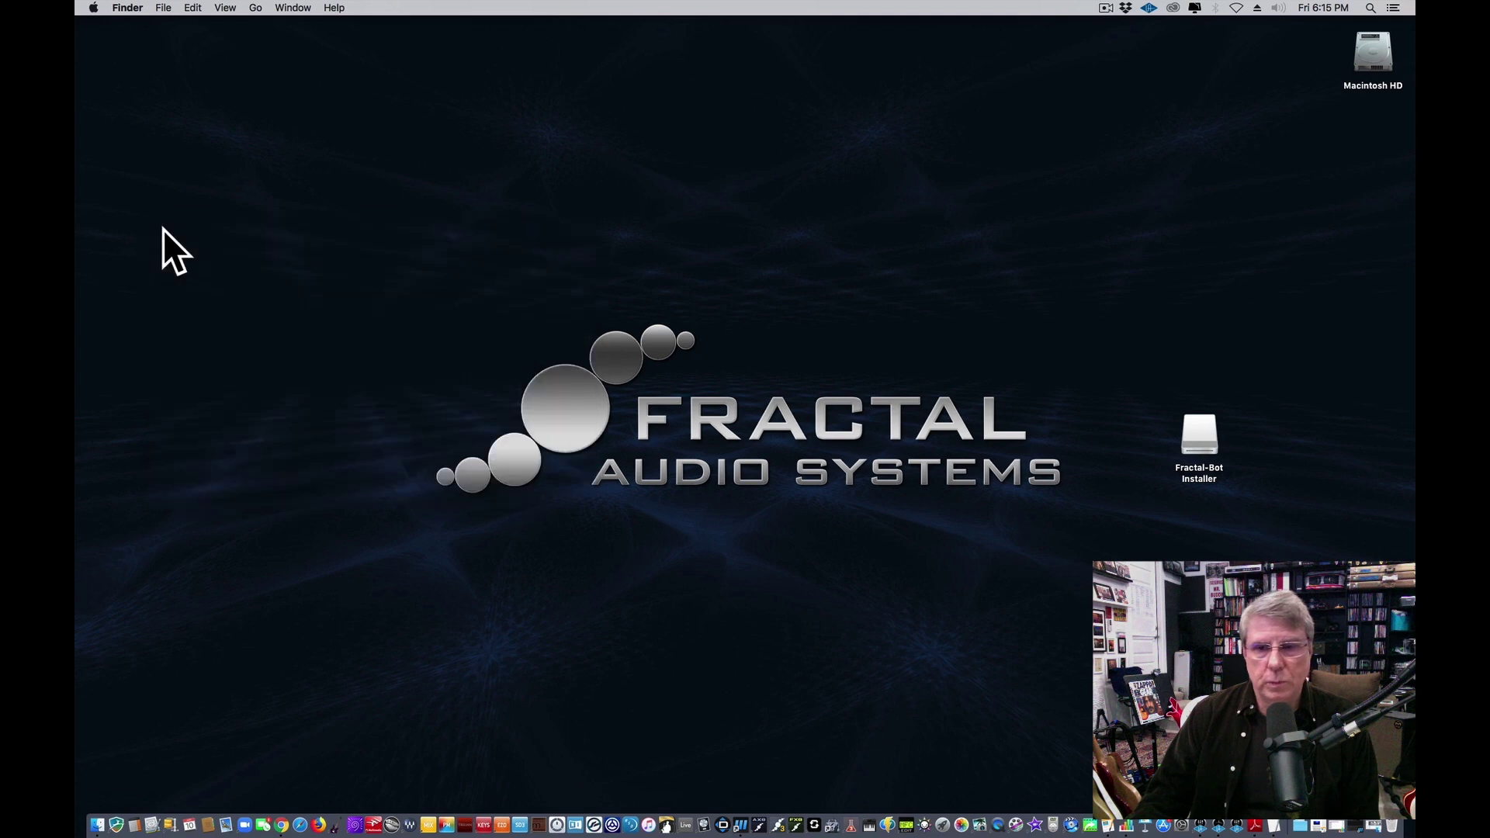
right_click(1198, 433)
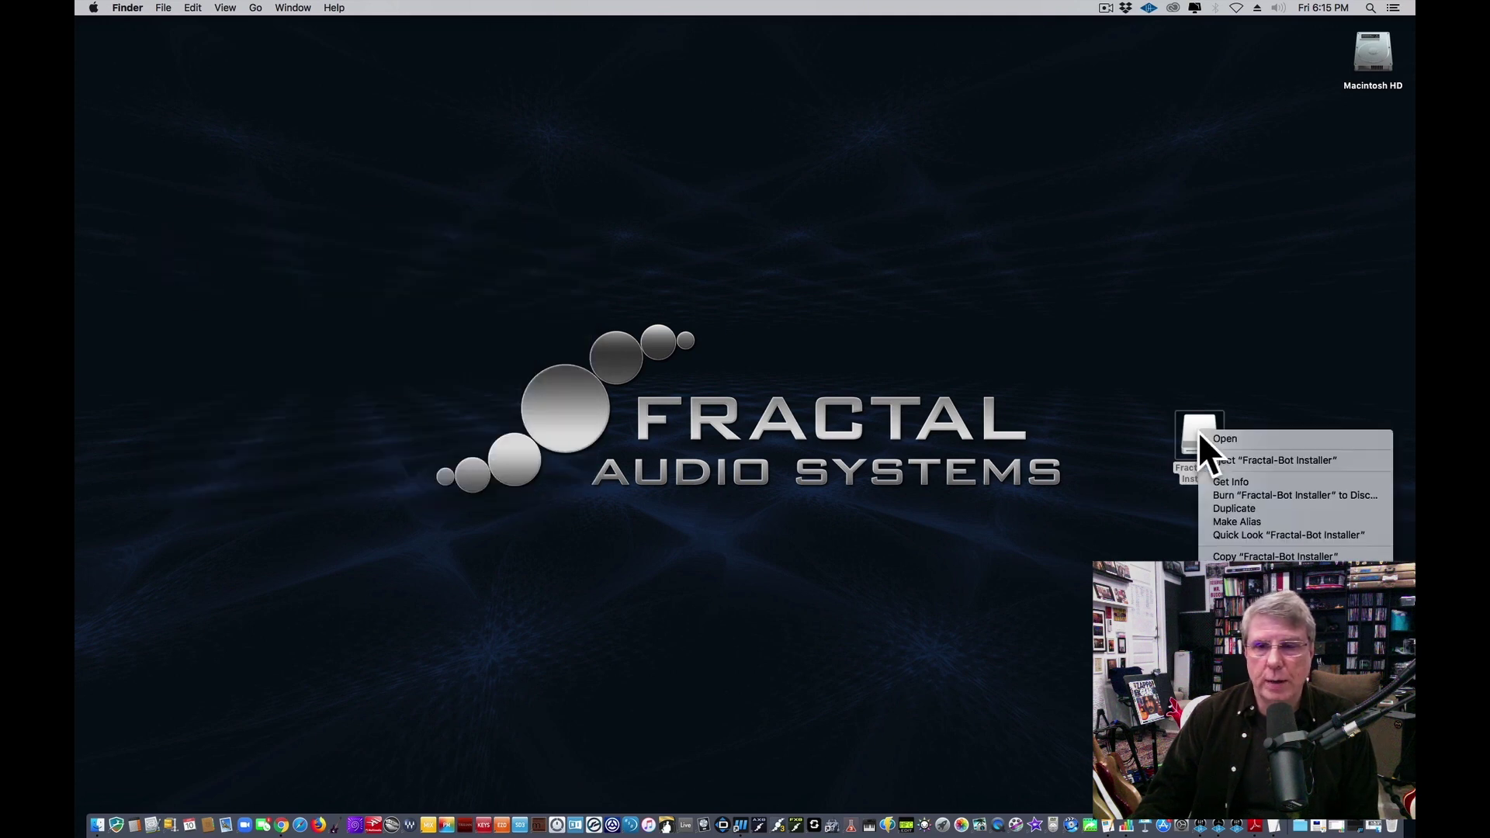
click(1234, 460)
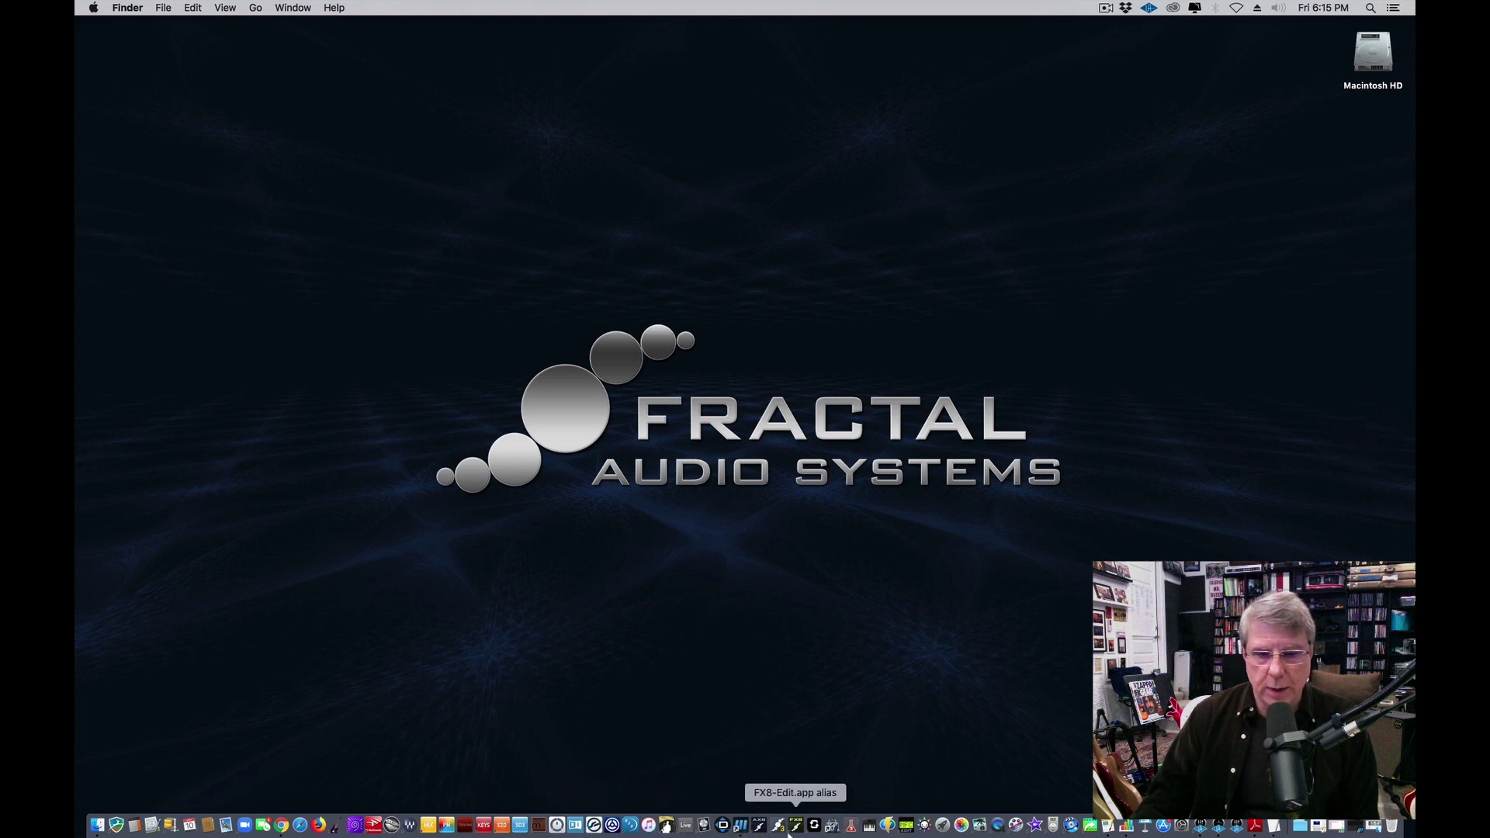
Launch Fractal-Bot, allow it past Gatekeeper, and select Axe-Fx III from the device list.
click(832, 826)
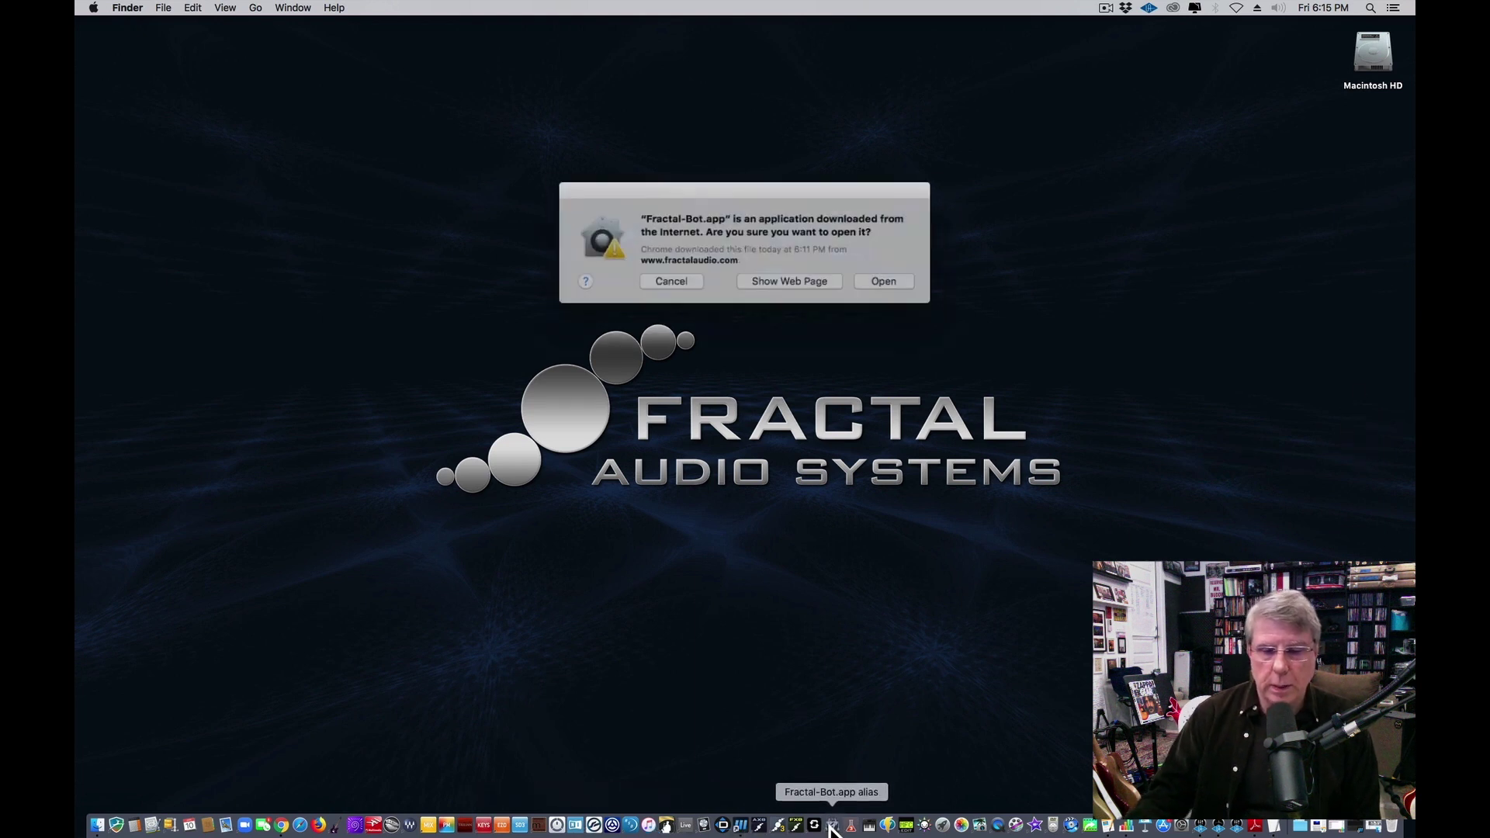
click(862, 278)
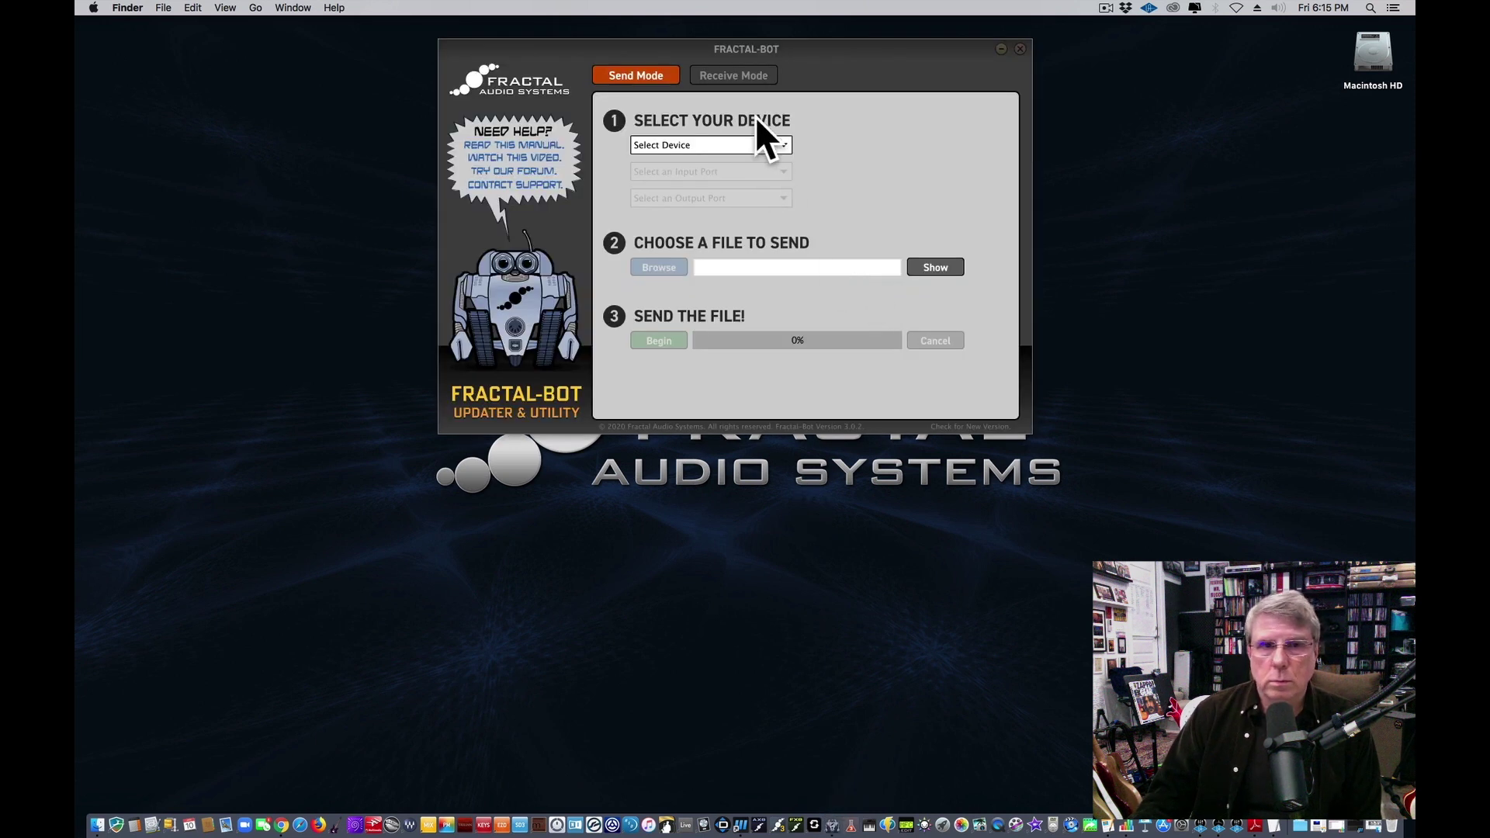
click(781, 144)
click(737, 207)
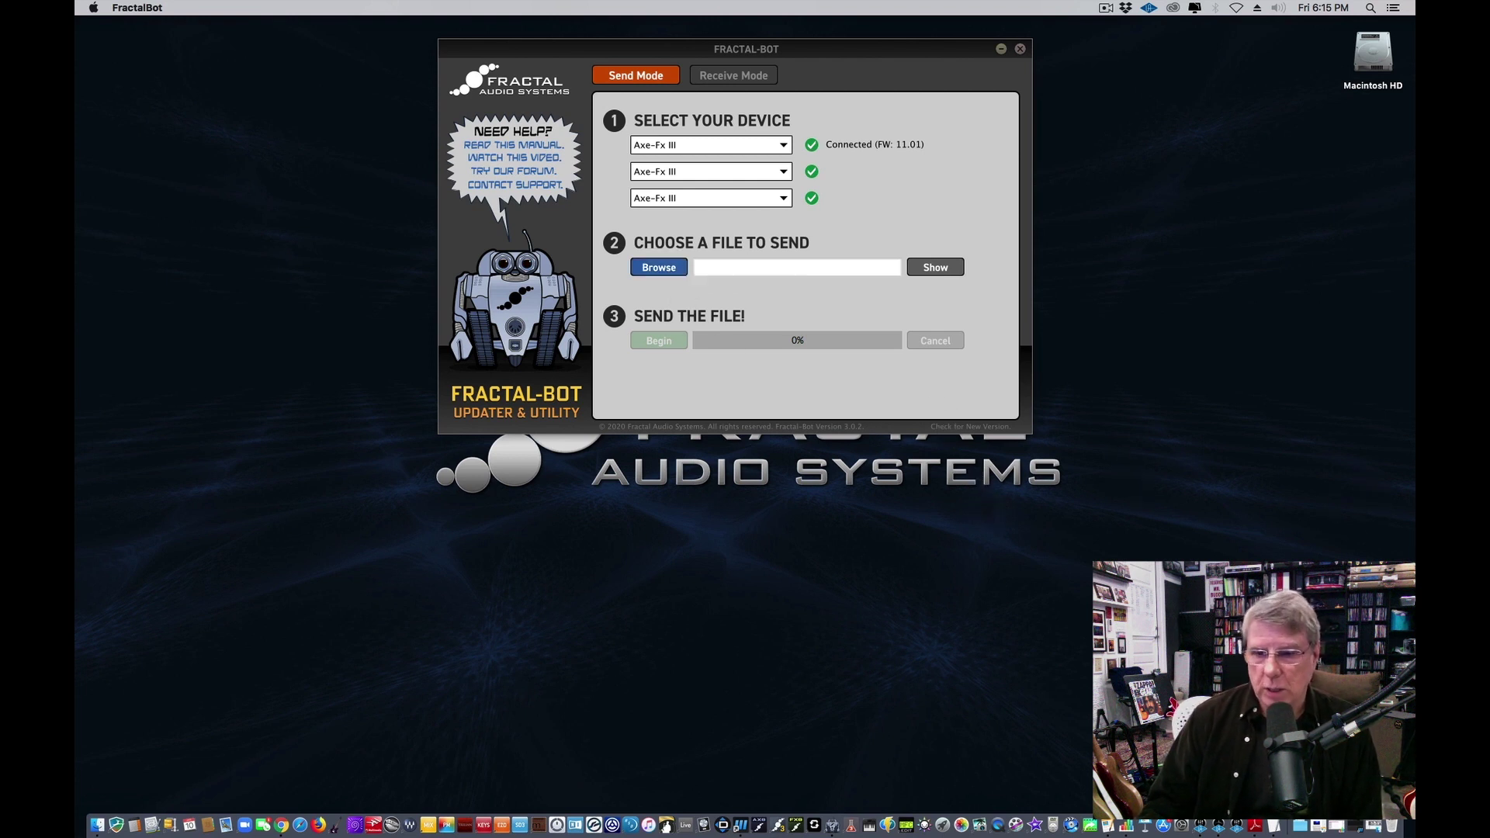
click(1371, 828)
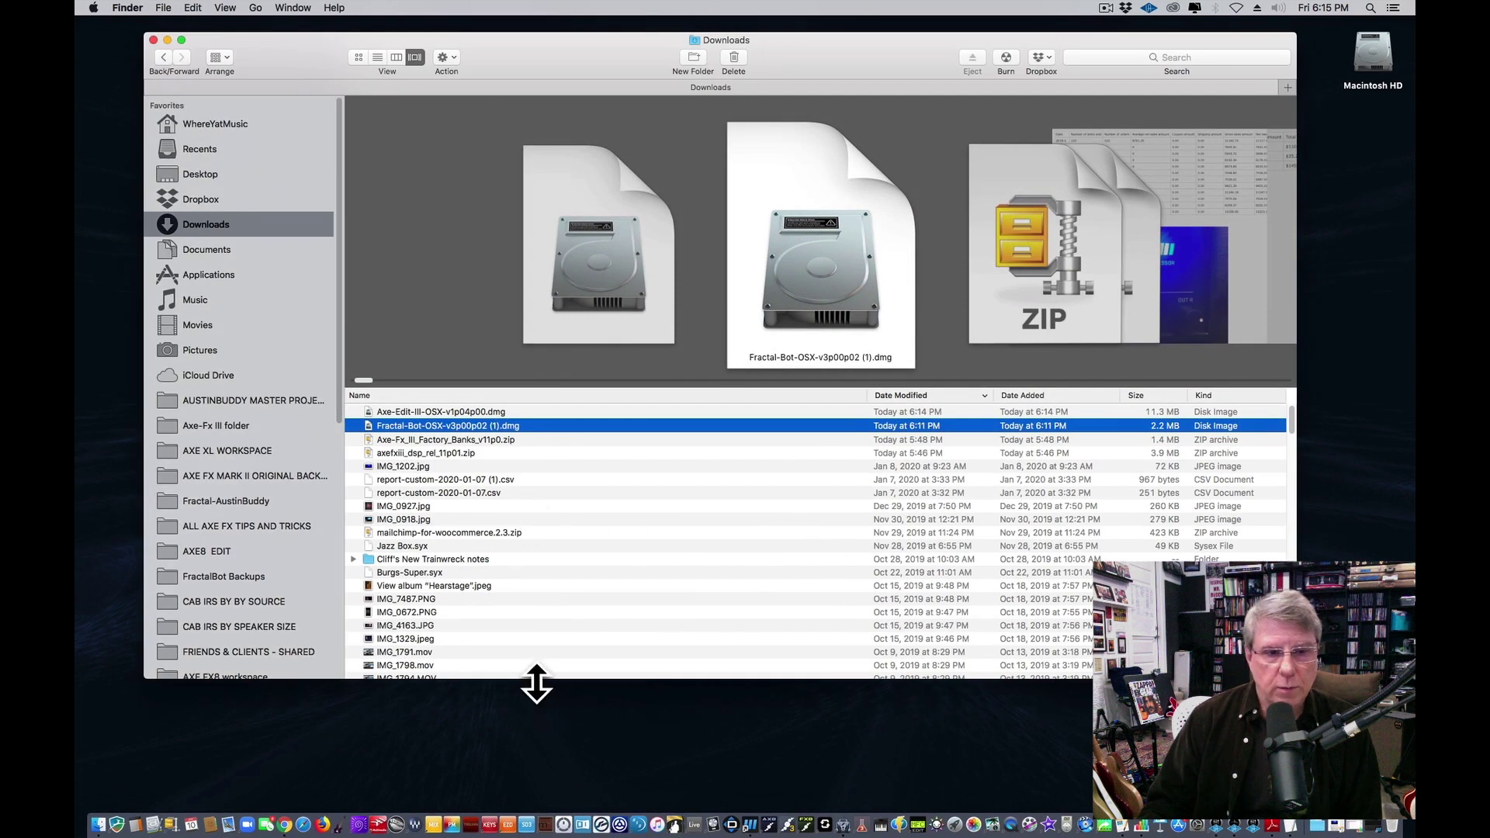
Unzip Axe-Fx_III_Factory_Banks_v11p0.zip into Downloads to get Banks A, B and C, then close WinZip.
drag(488, 680, 489, 663)
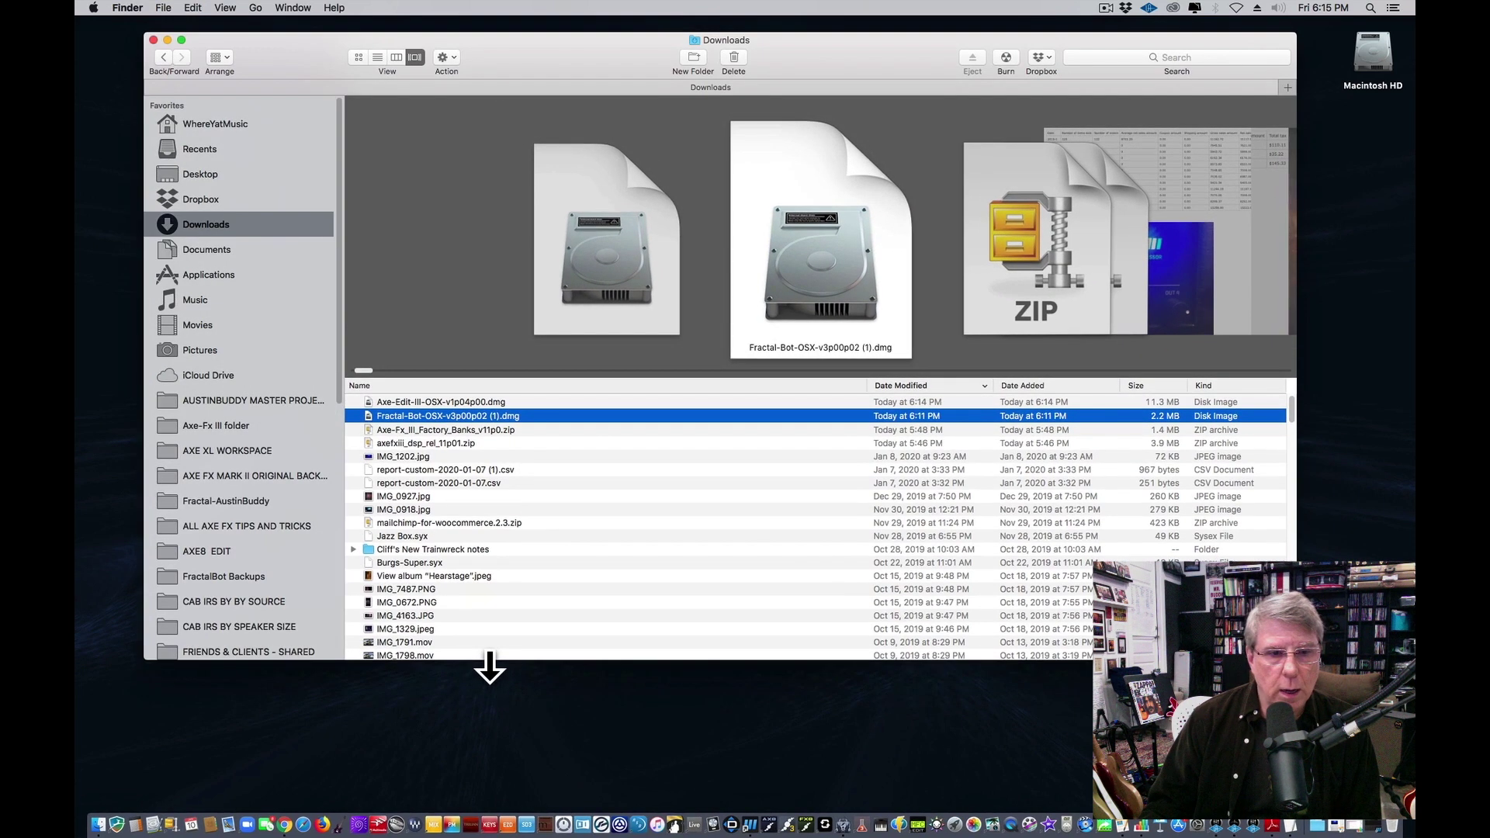
double_click(522, 430)
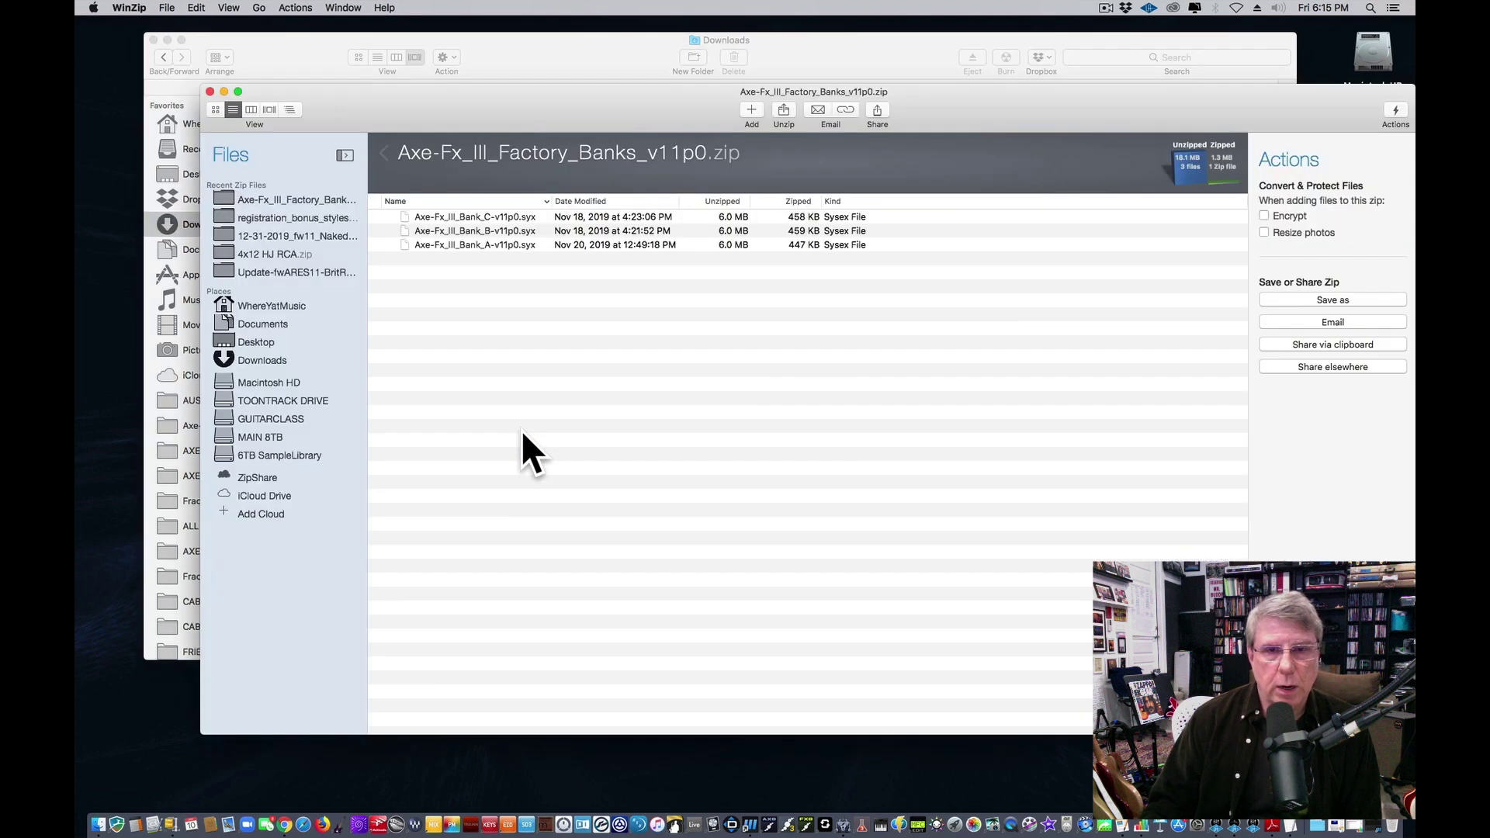
click(785, 110)
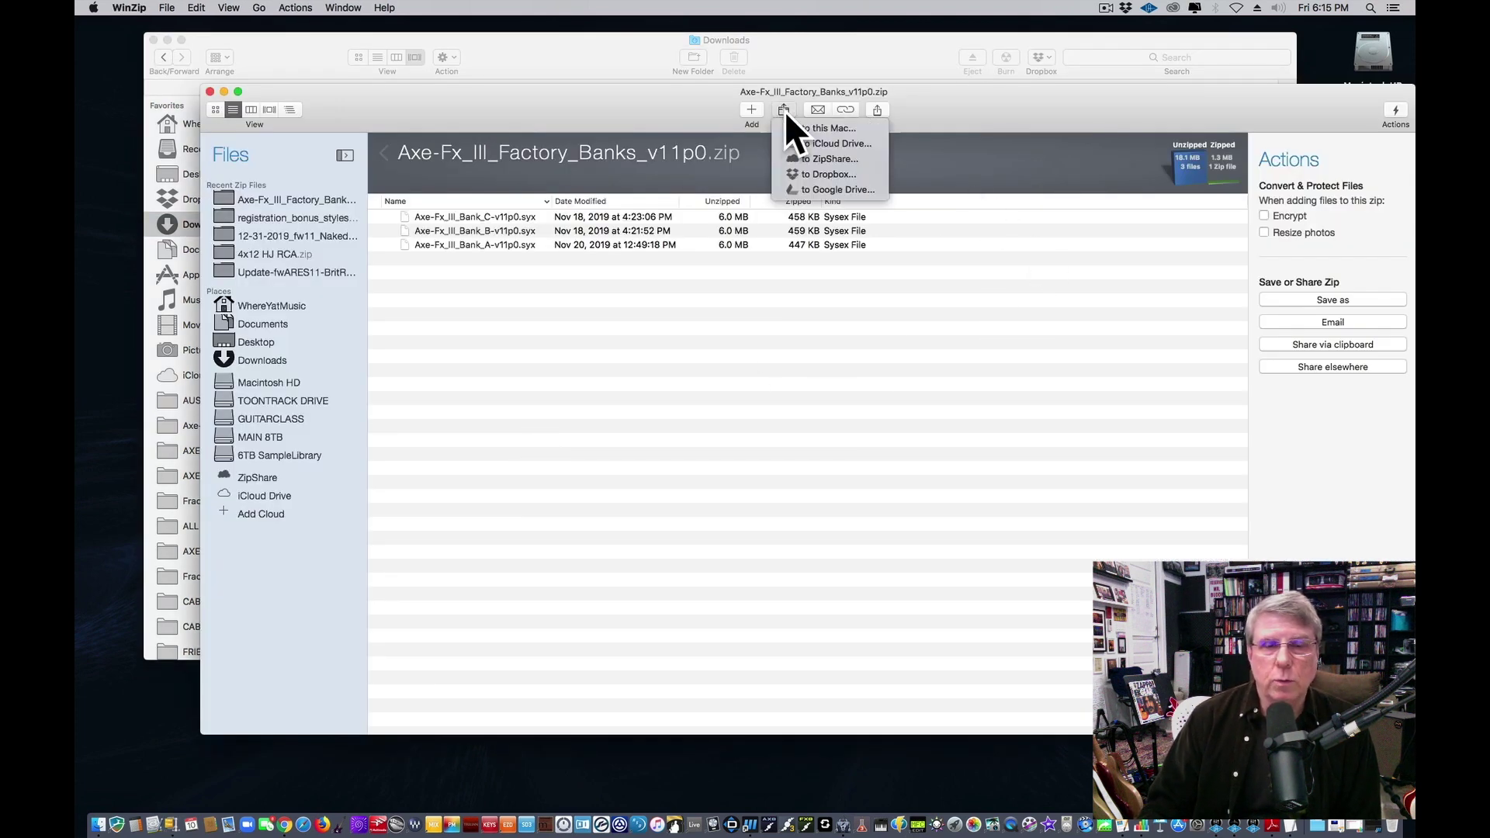
click(799, 132)
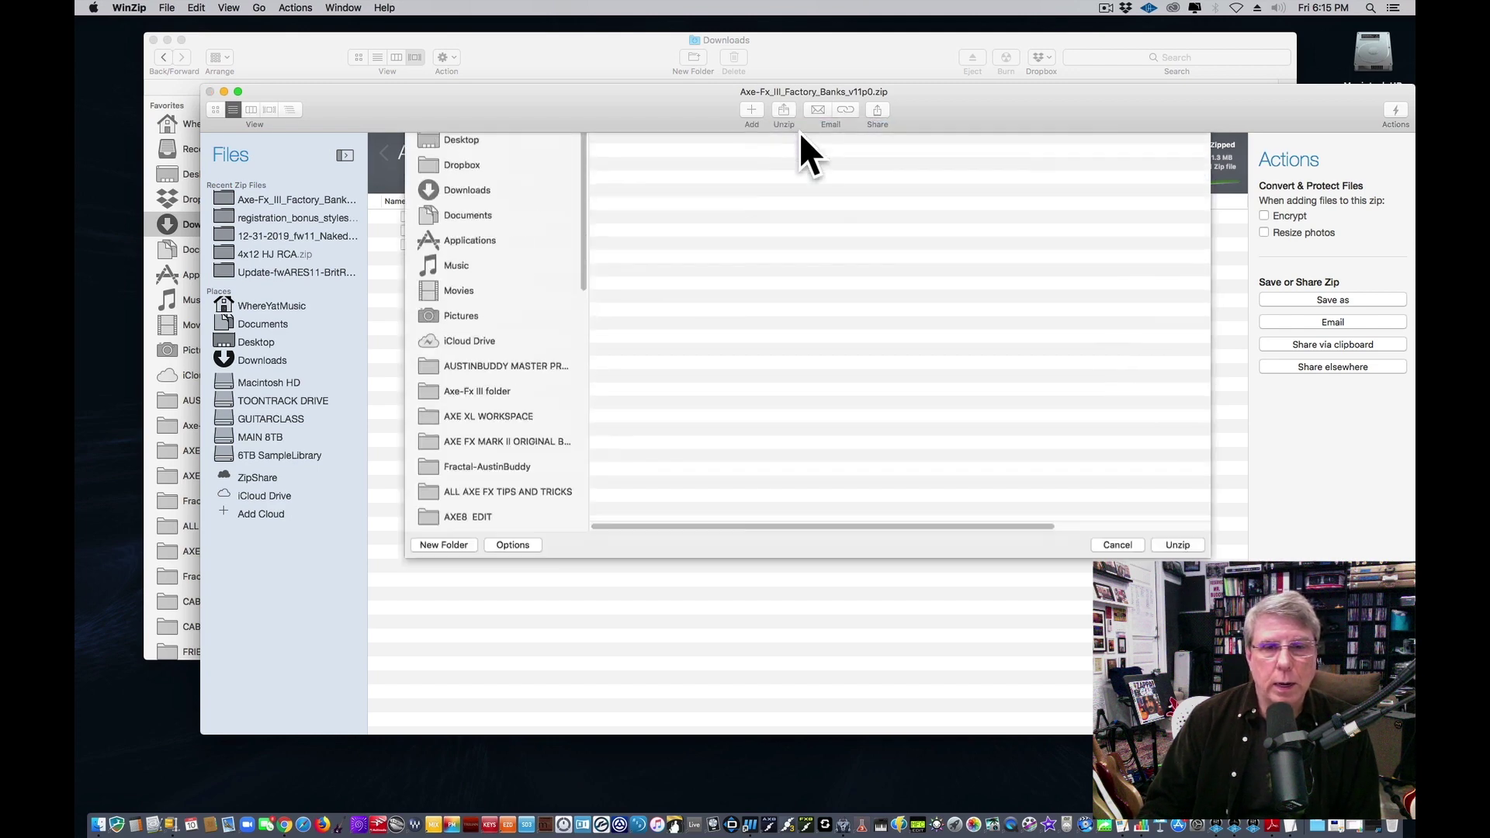
click(506, 289)
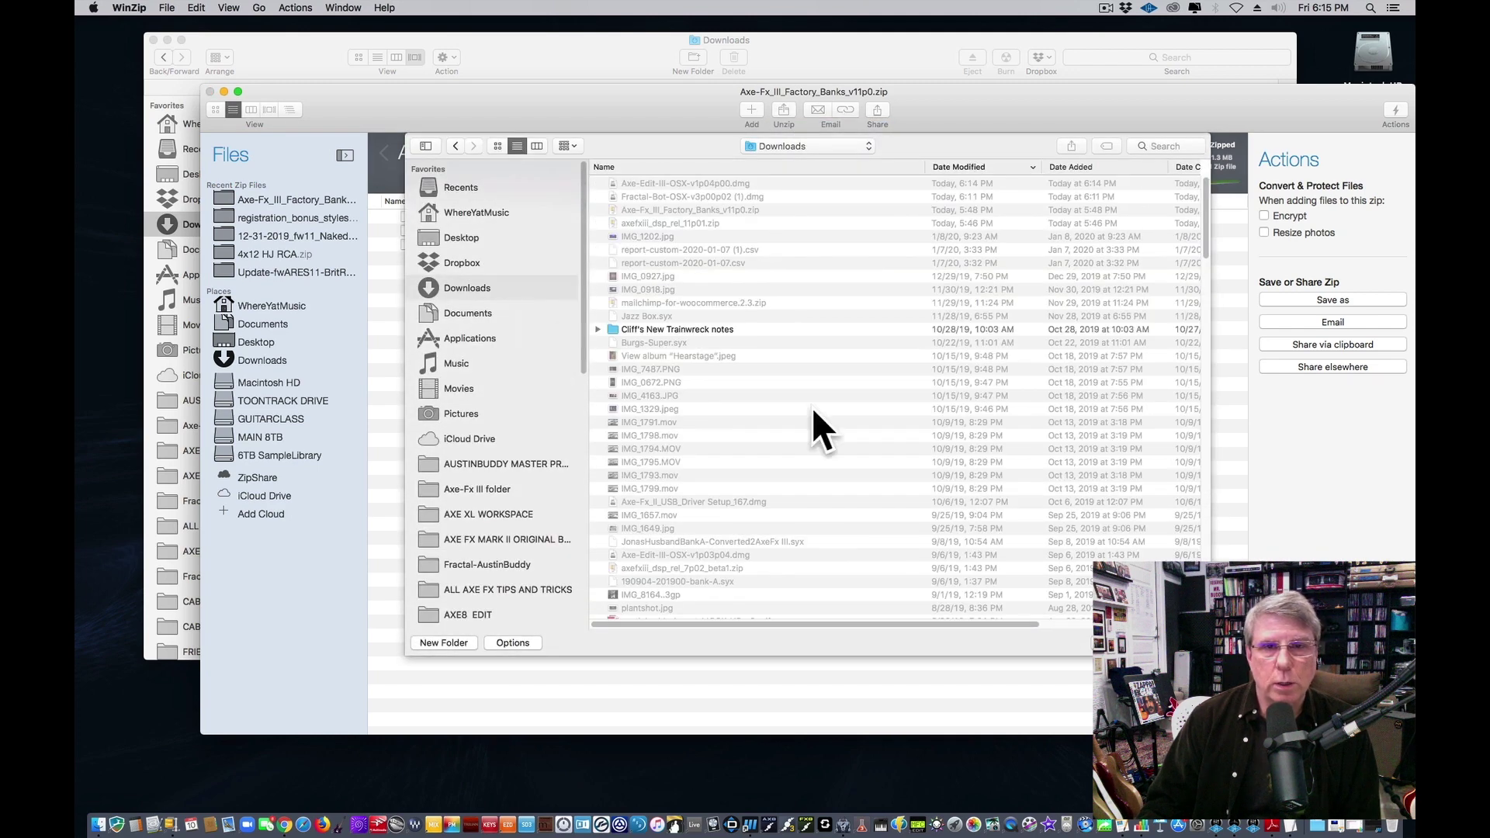
click(1177, 643)
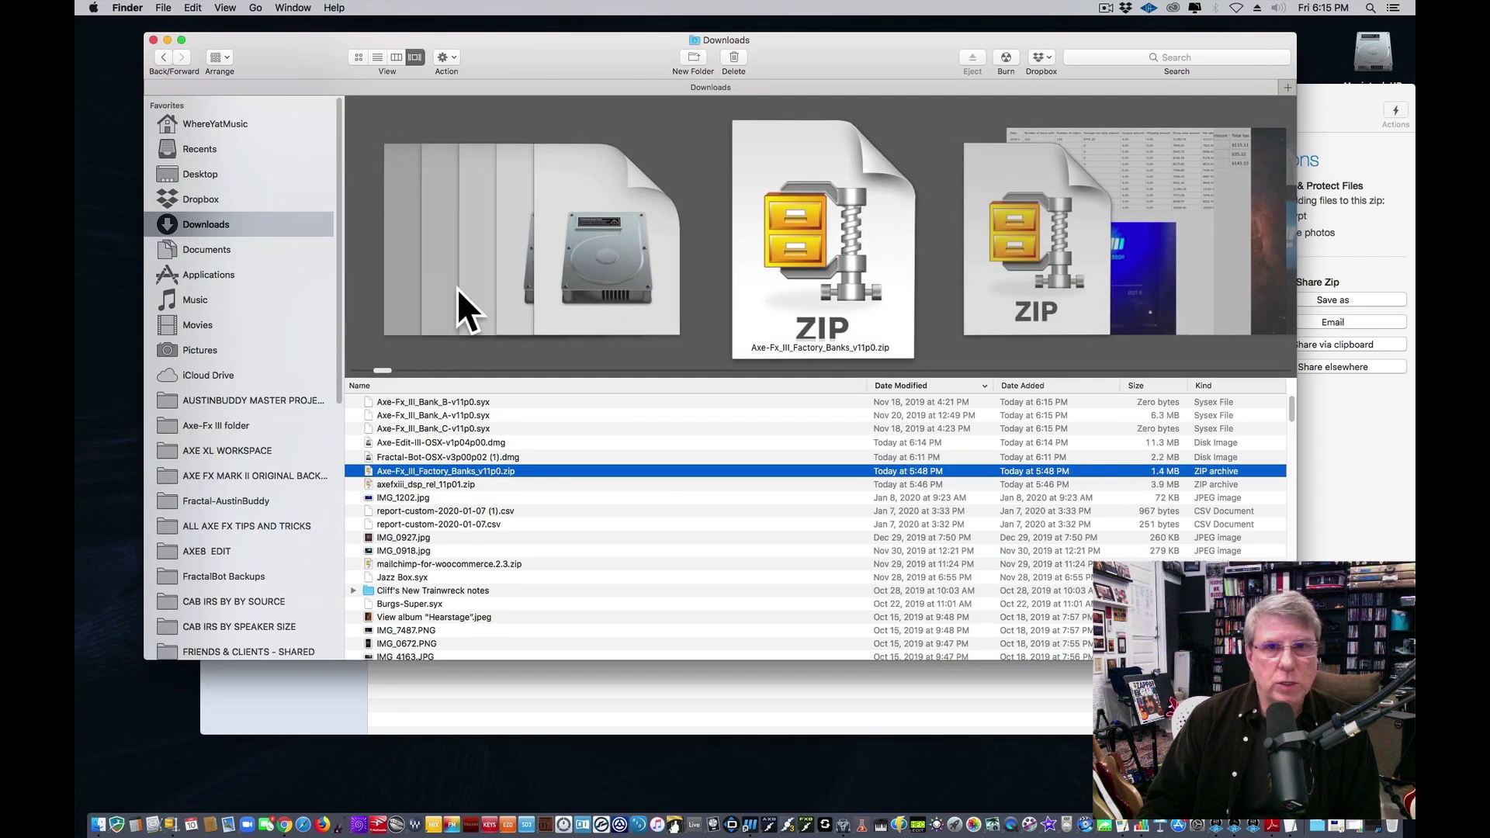
click(1332, 115)
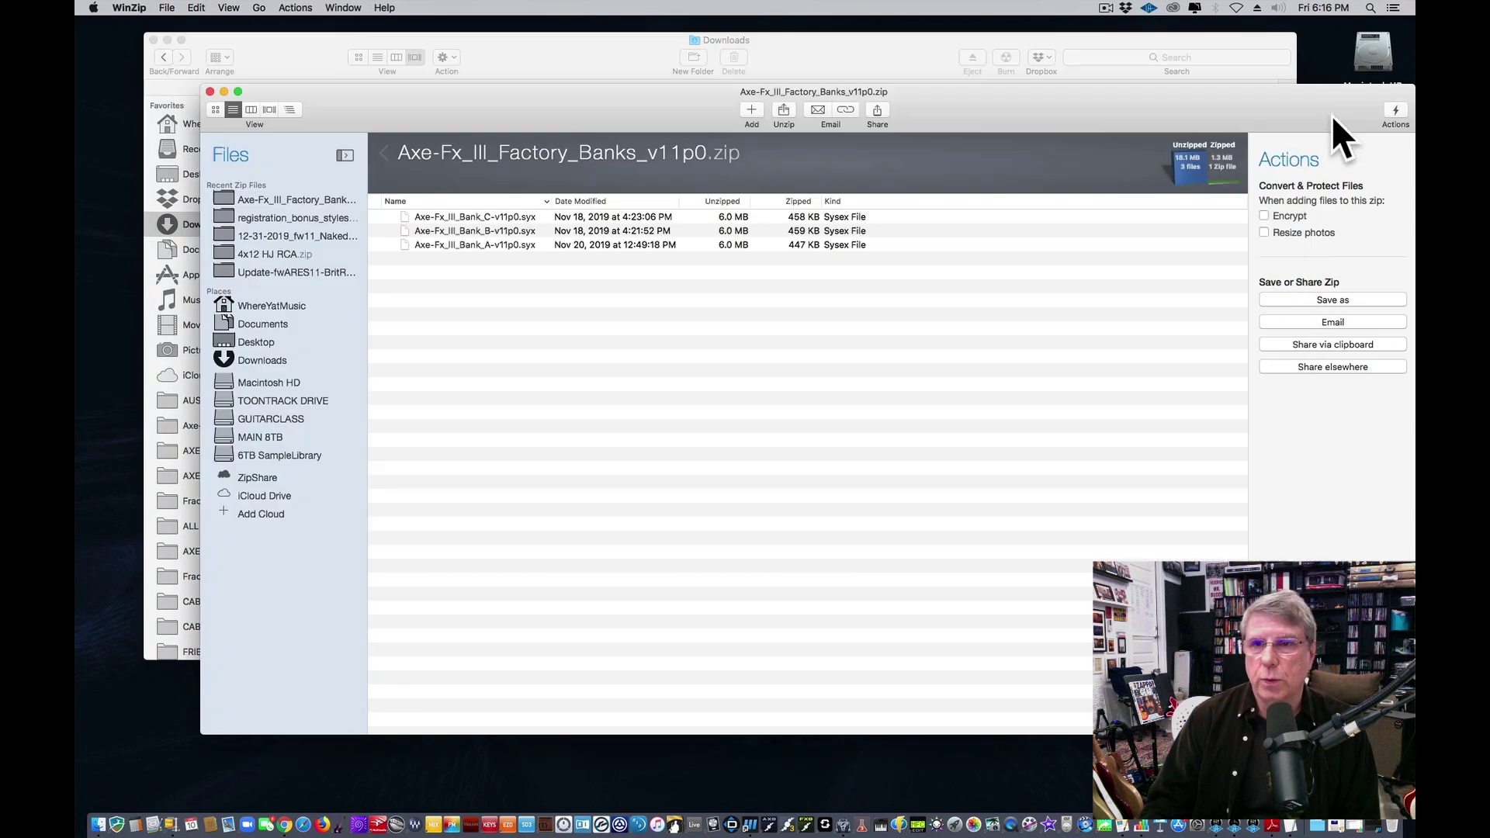
click(212, 93)
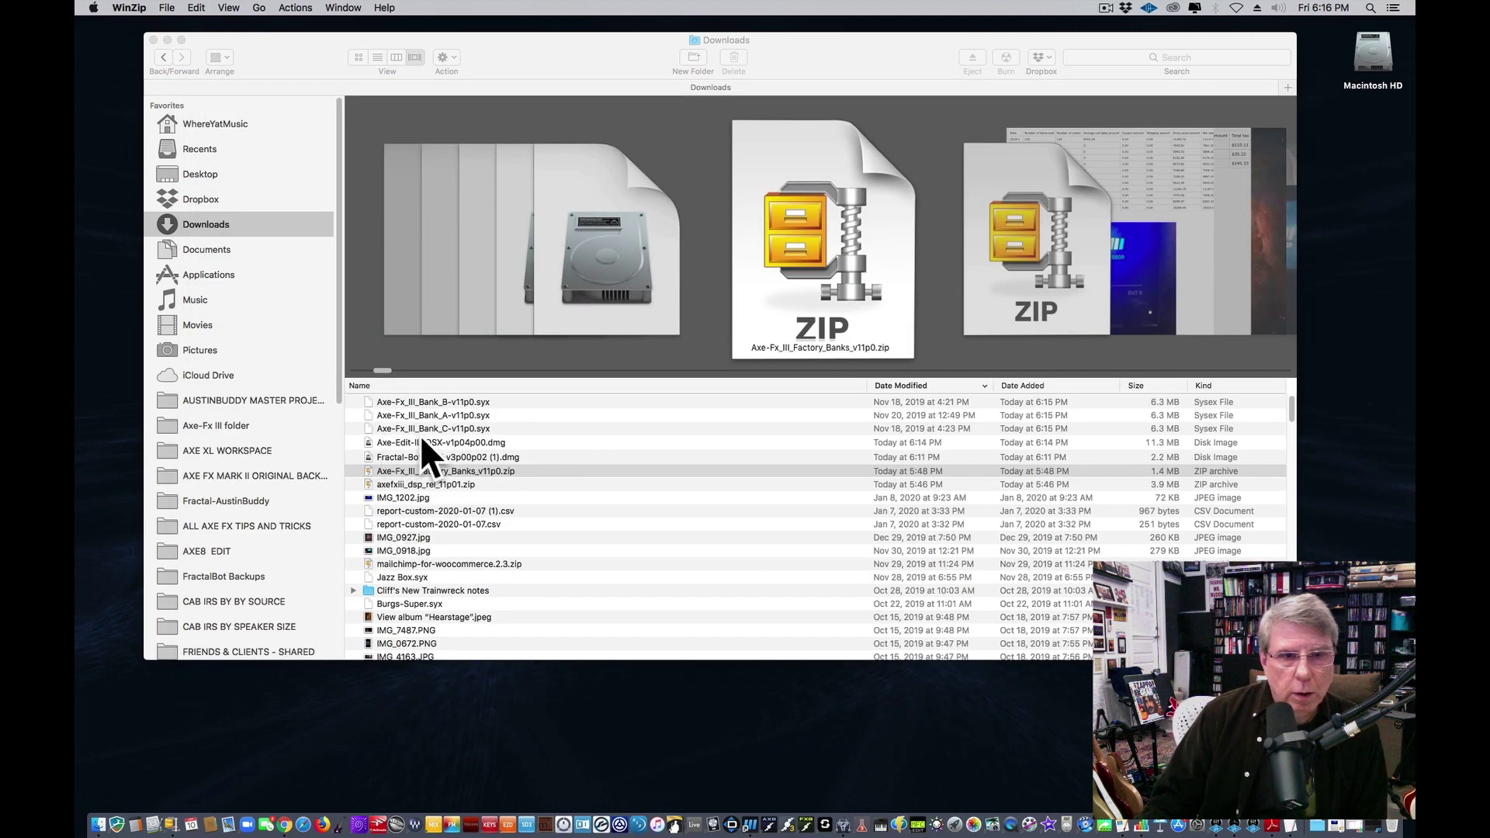
click(520, 425)
click(523, 399)
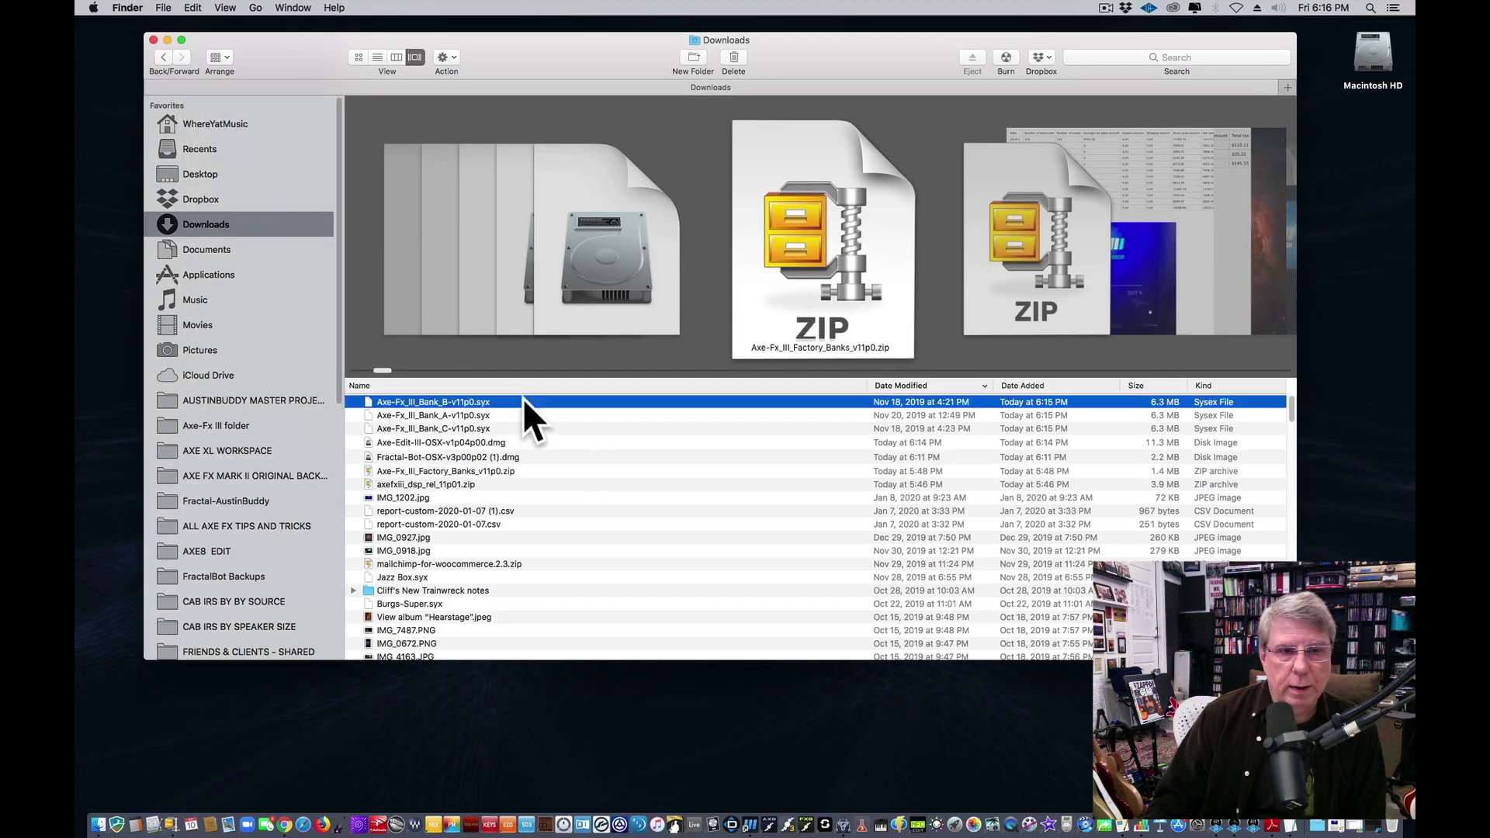
click(525, 418)
click(521, 427)
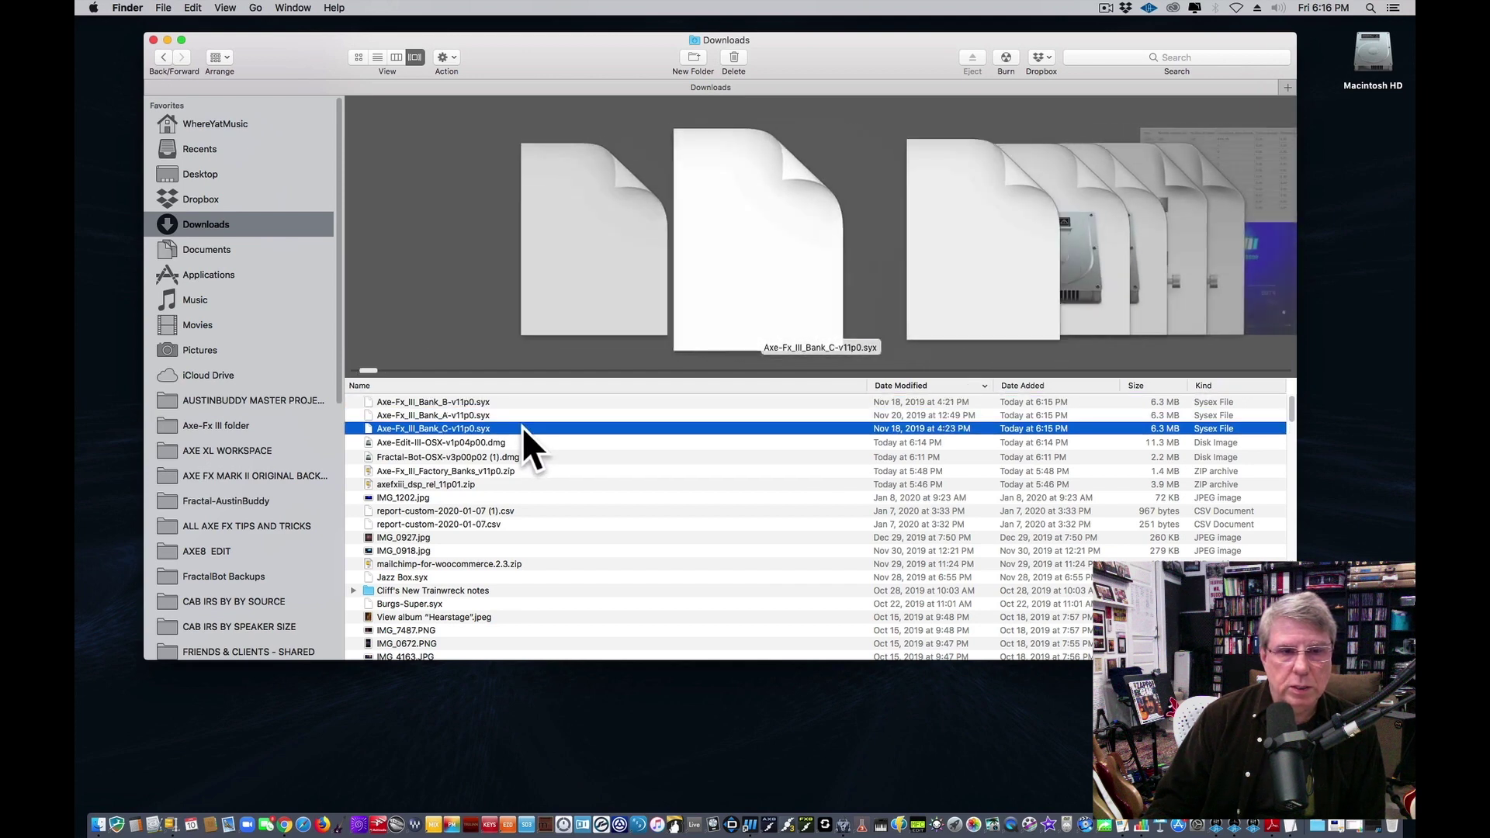
click(539, 458)
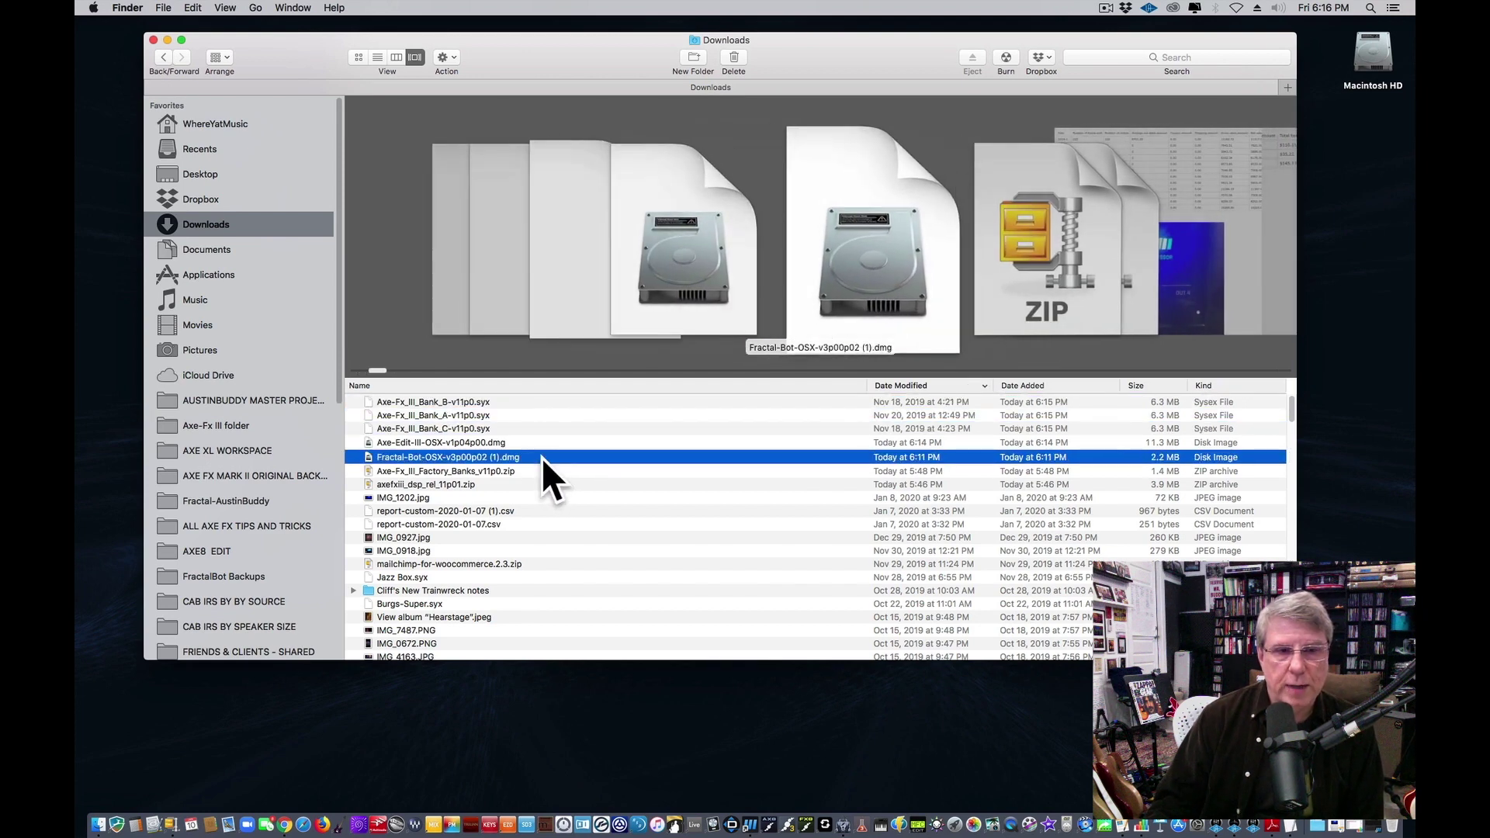
click(518, 471)
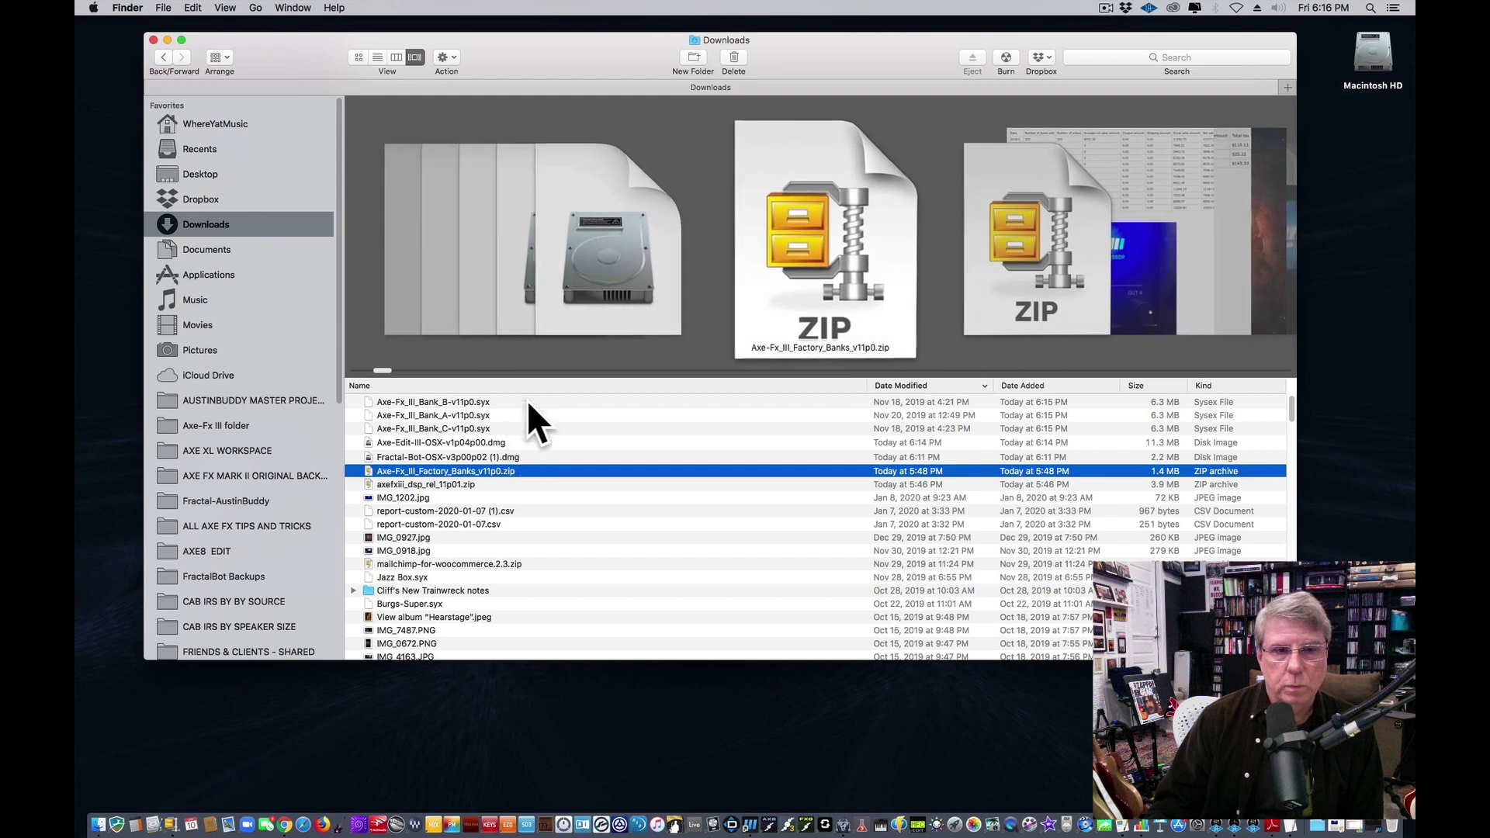
click(520, 401)
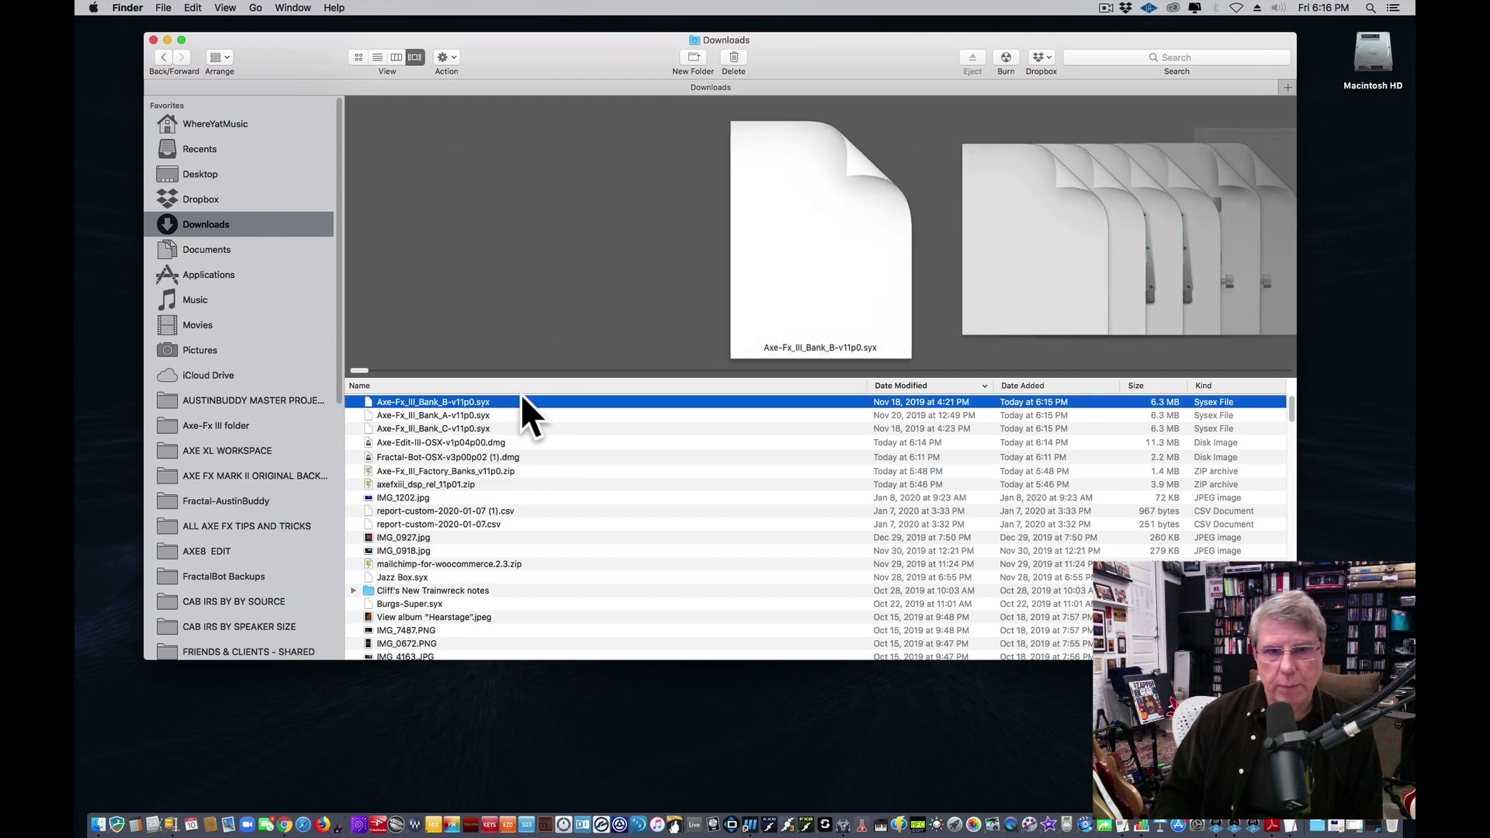
key(Down)
key(Down)
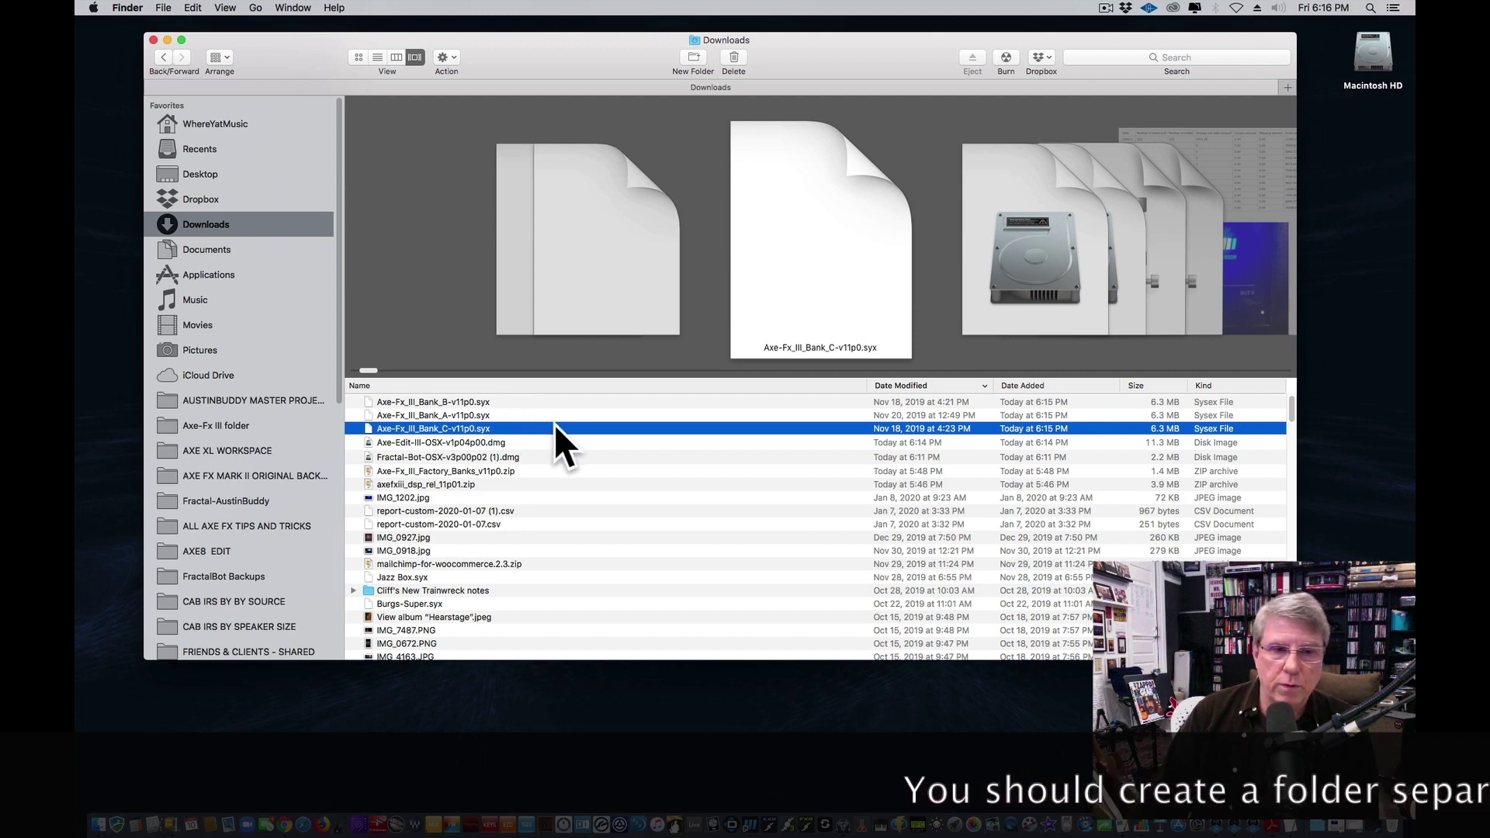
click(529, 469)
Unzip axefxiii_dsp_rel_11p01.zip to this Mac in Downloads, yielding the .syx and Release Notes.pdf.
click(511, 486)
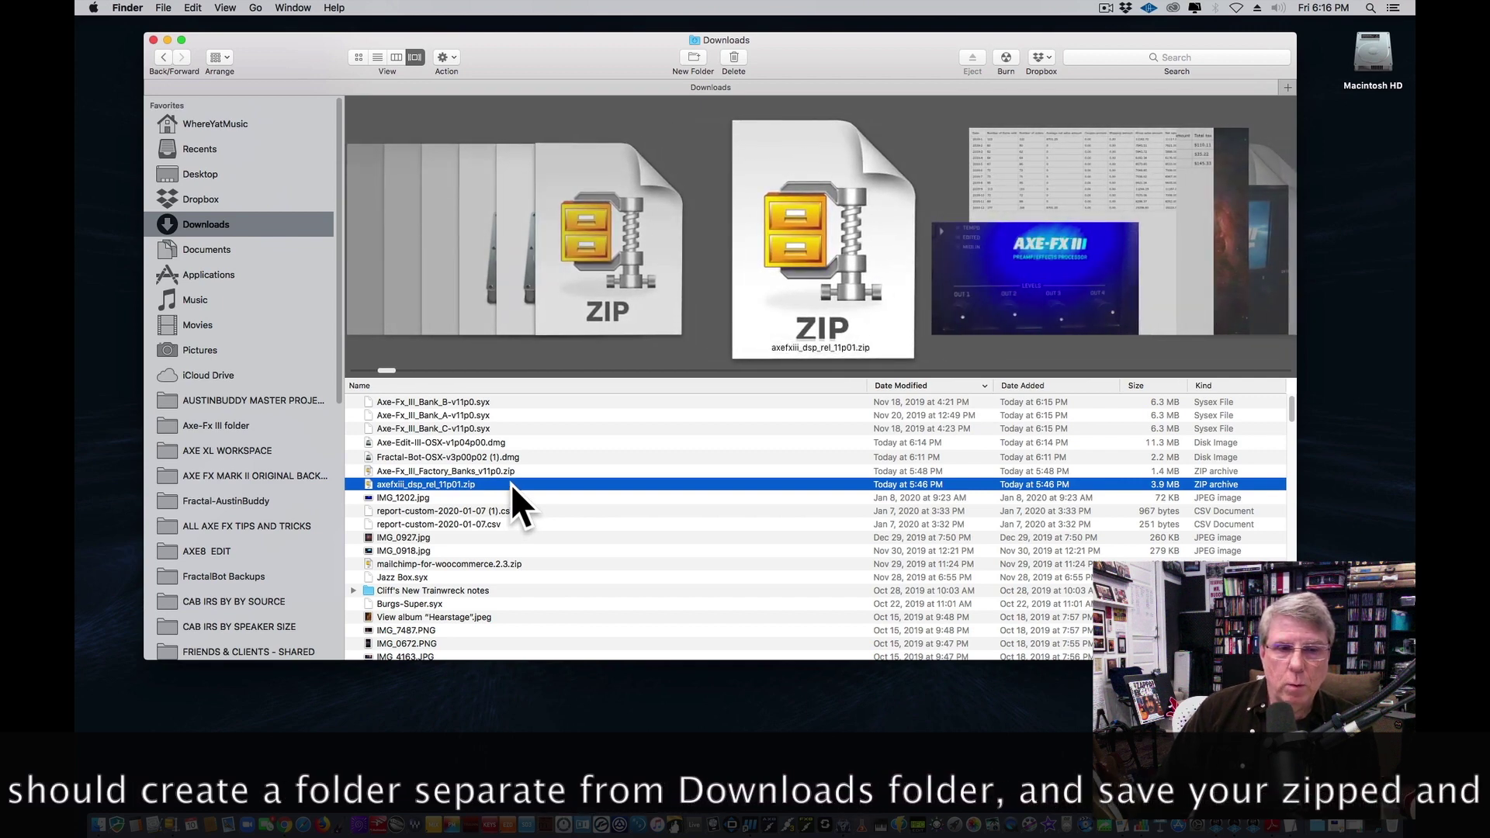
double_click(487, 486)
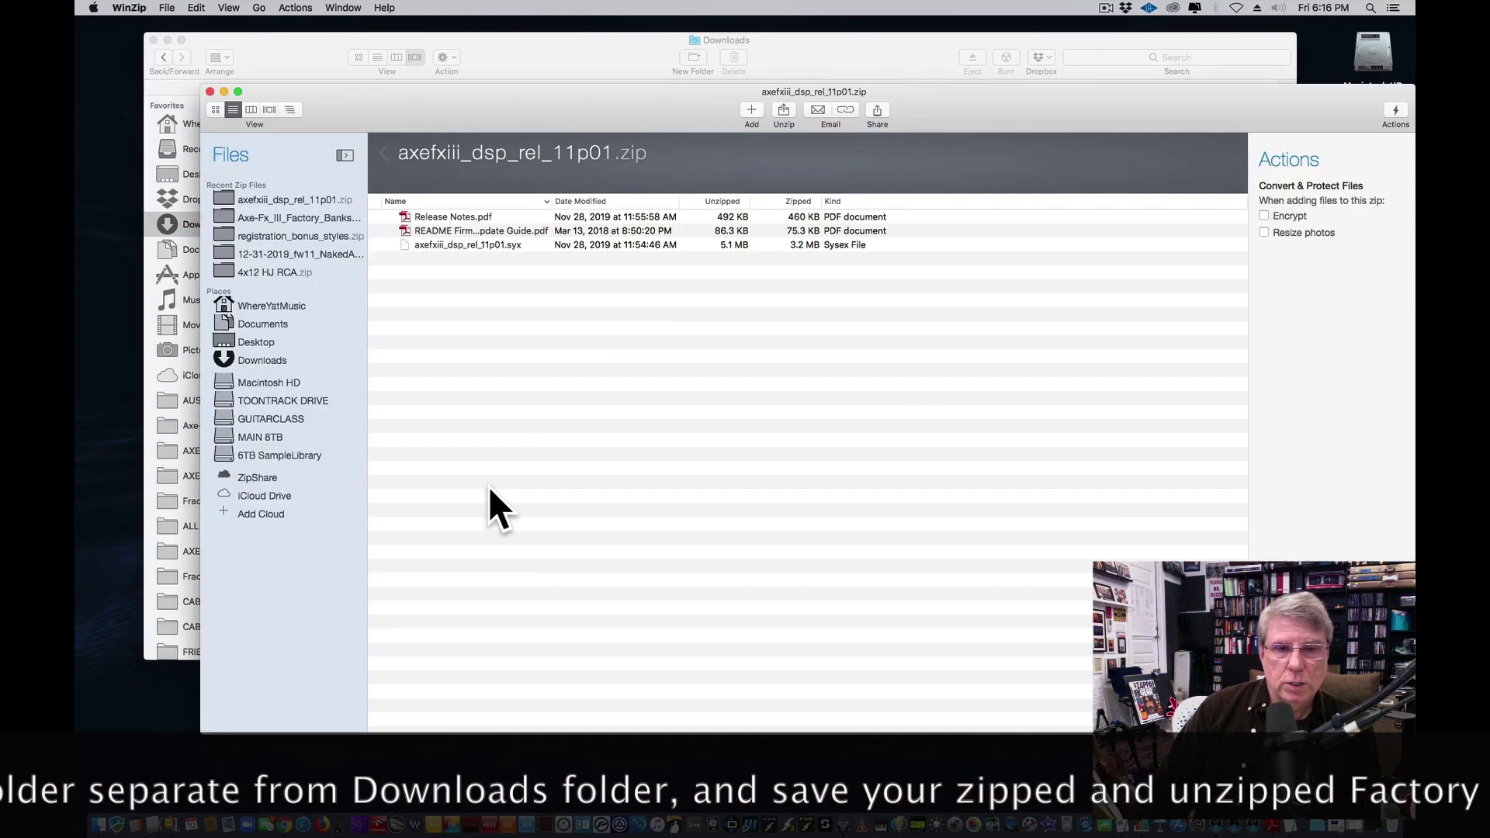
click(782, 107)
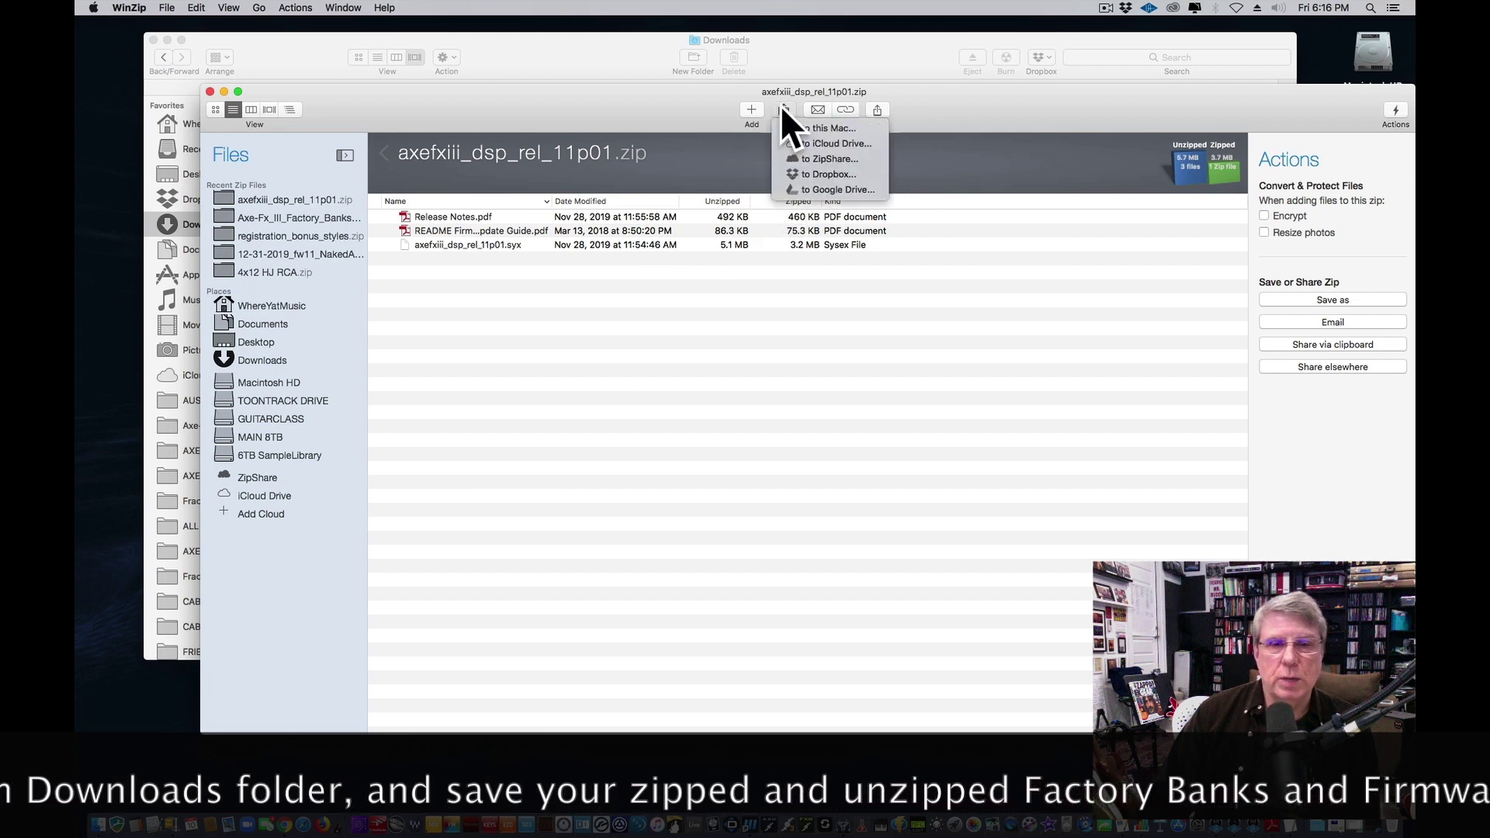
click(804, 123)
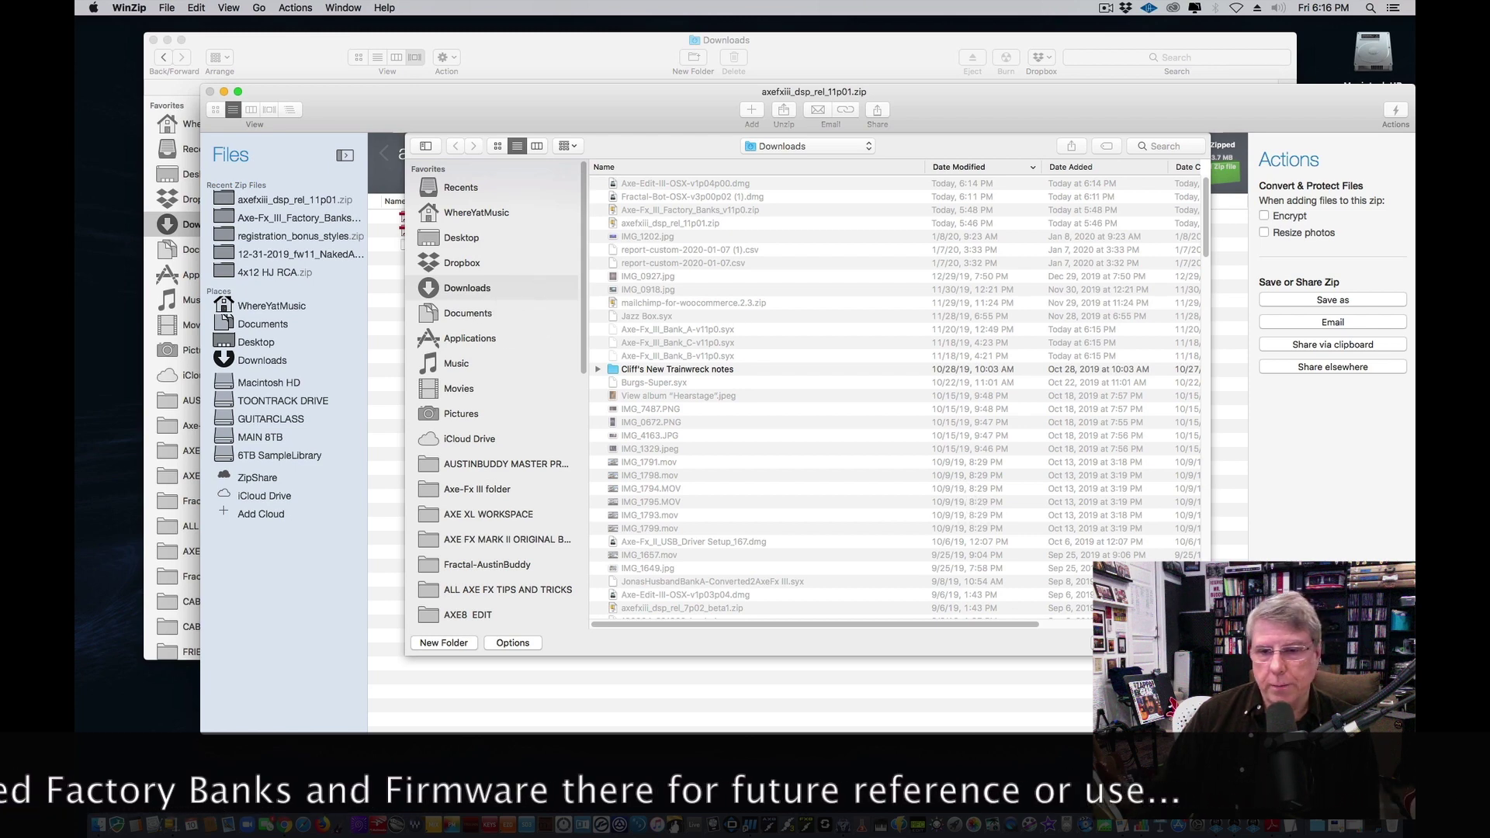
key(Return)
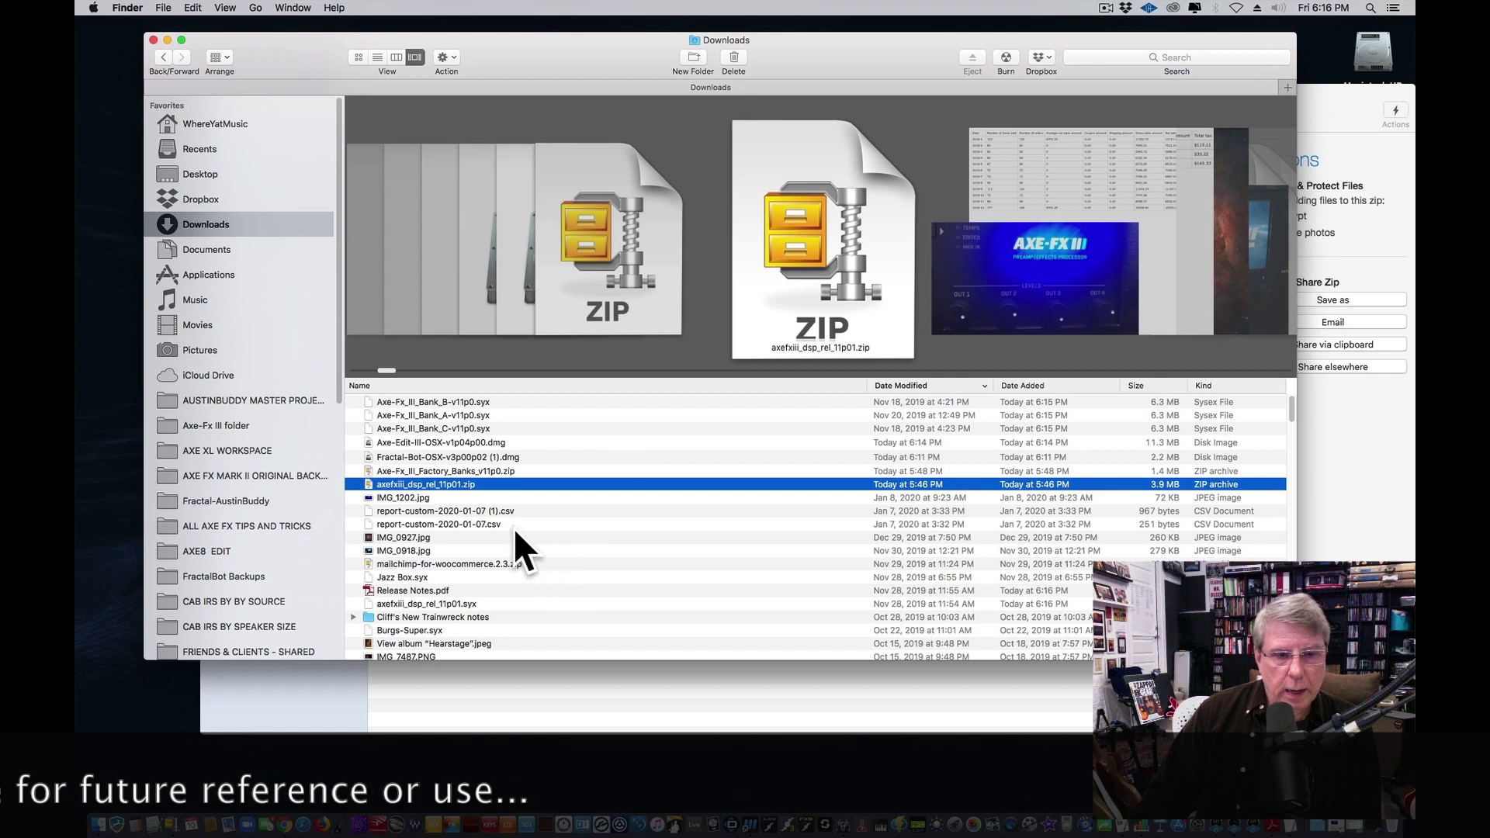
click(492, 604)
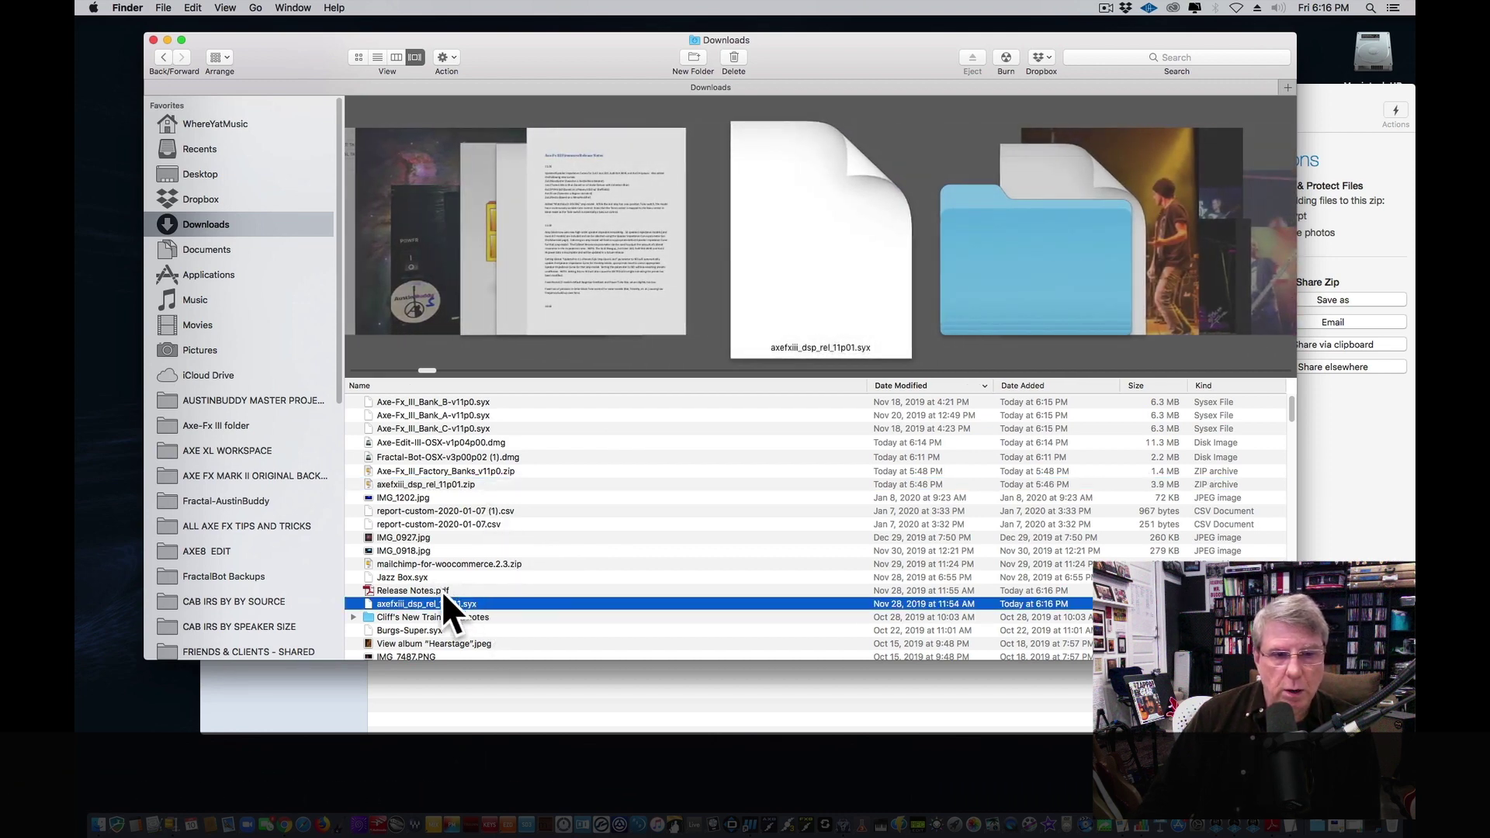
click(442, 590)
click(475, 603)
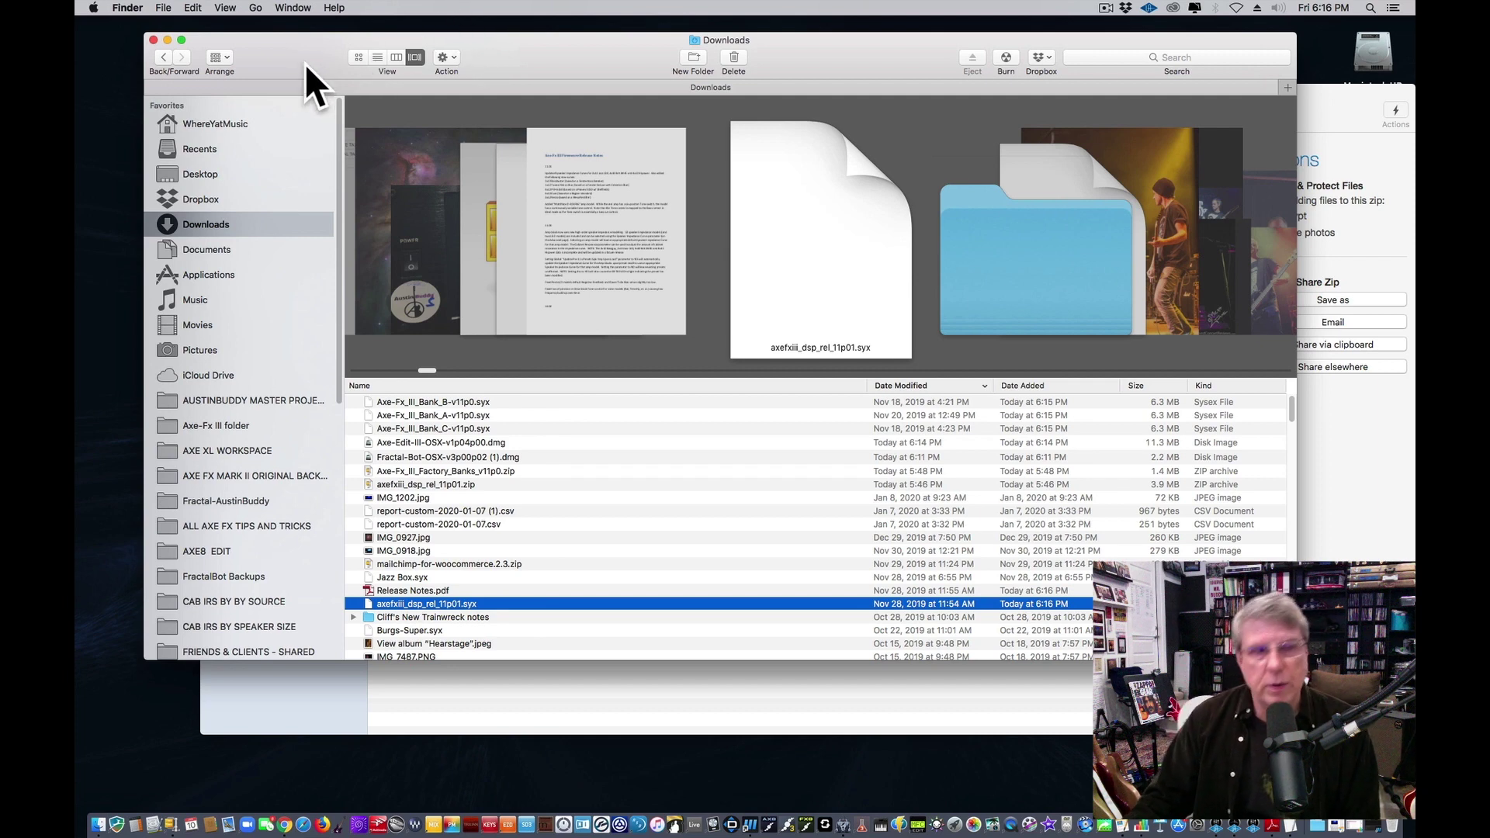
click(154, 40)
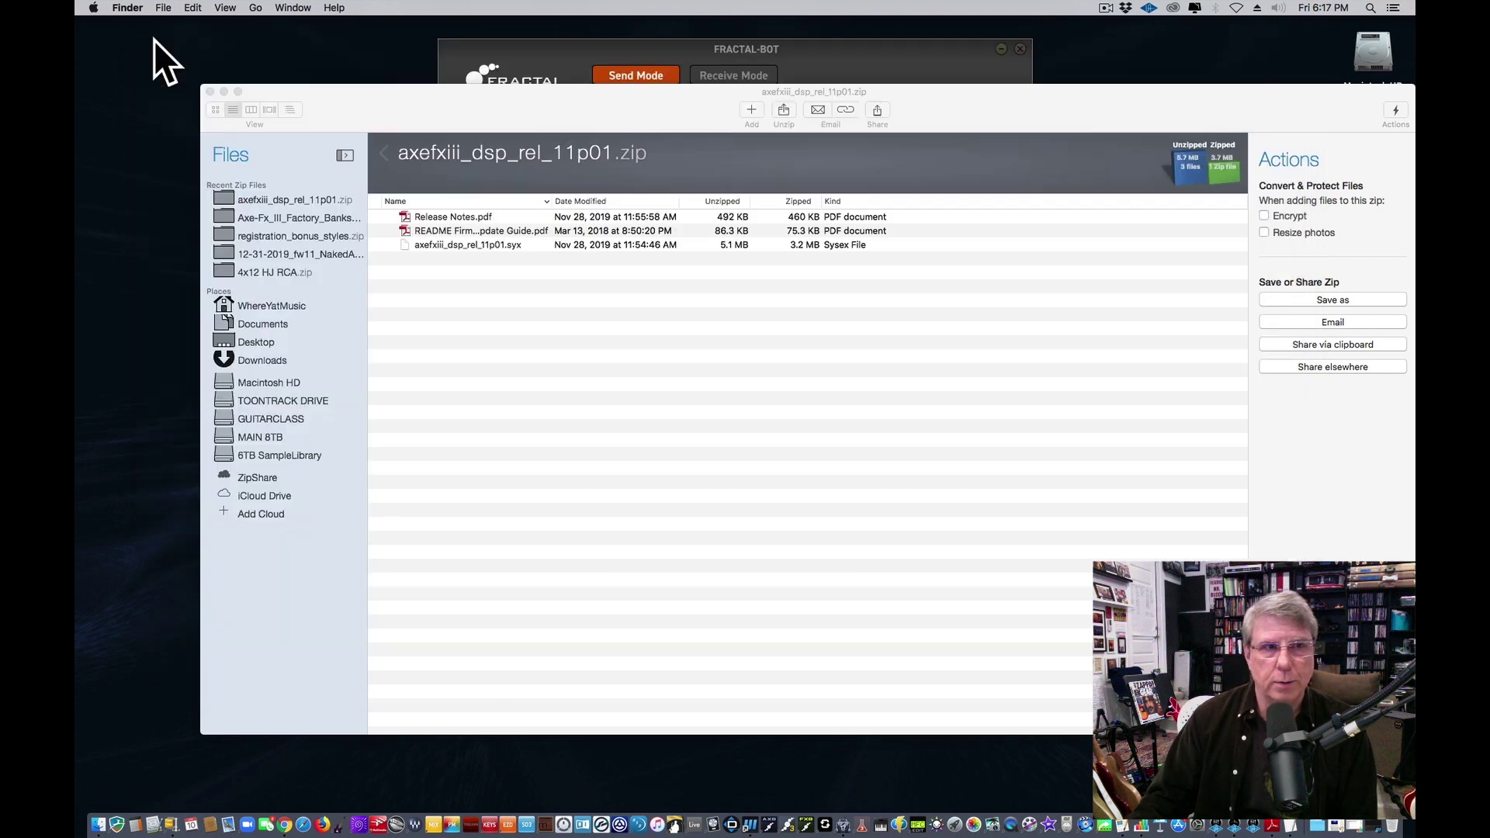
Pick axefxiii_dsp_rel_11p01.syx from Downloads in Fractal-Bot and send it to the Axe-Fx III.
click(210, 90)
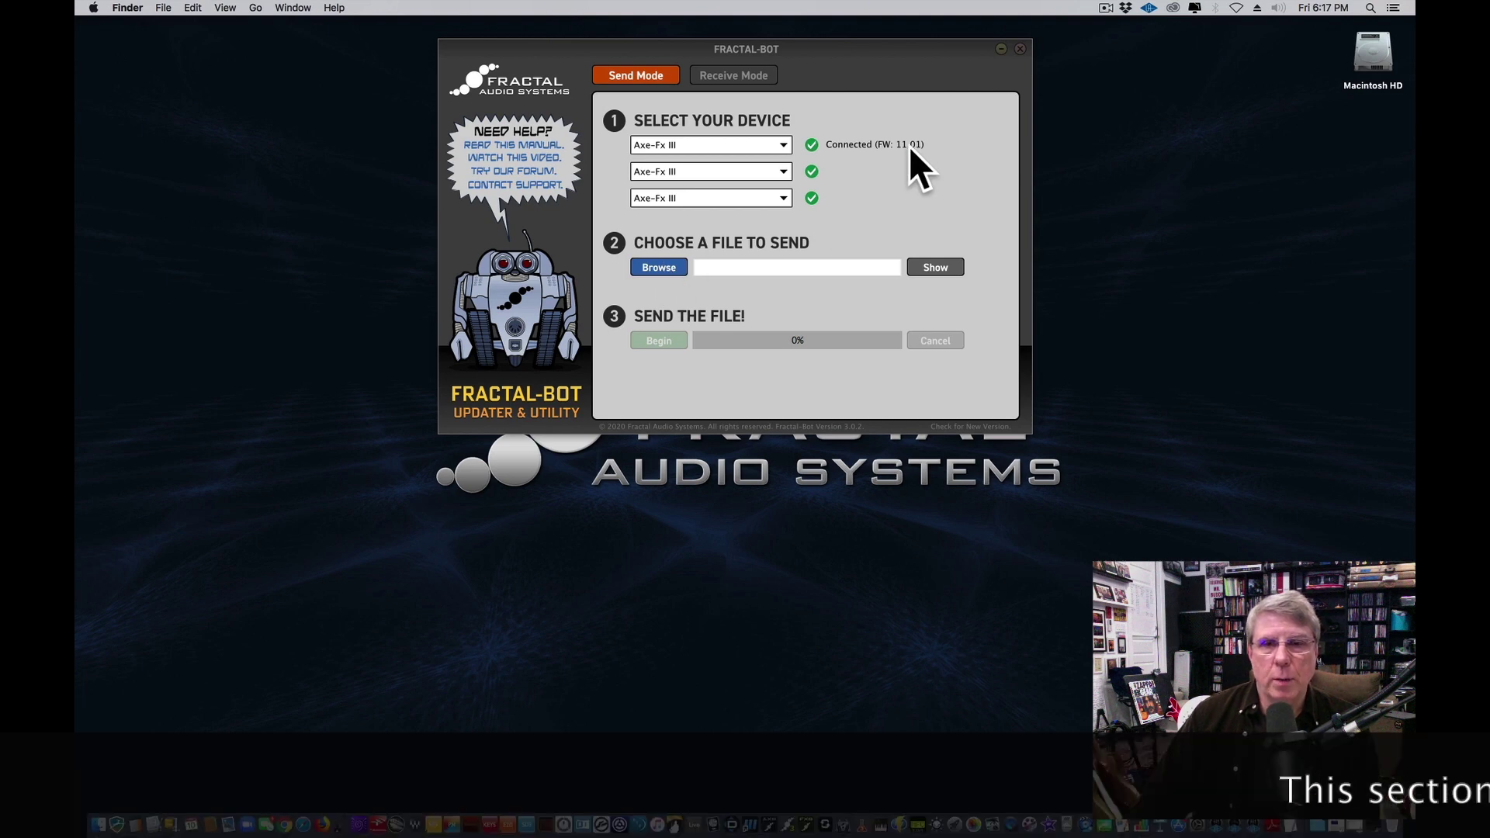
click(658, 267)
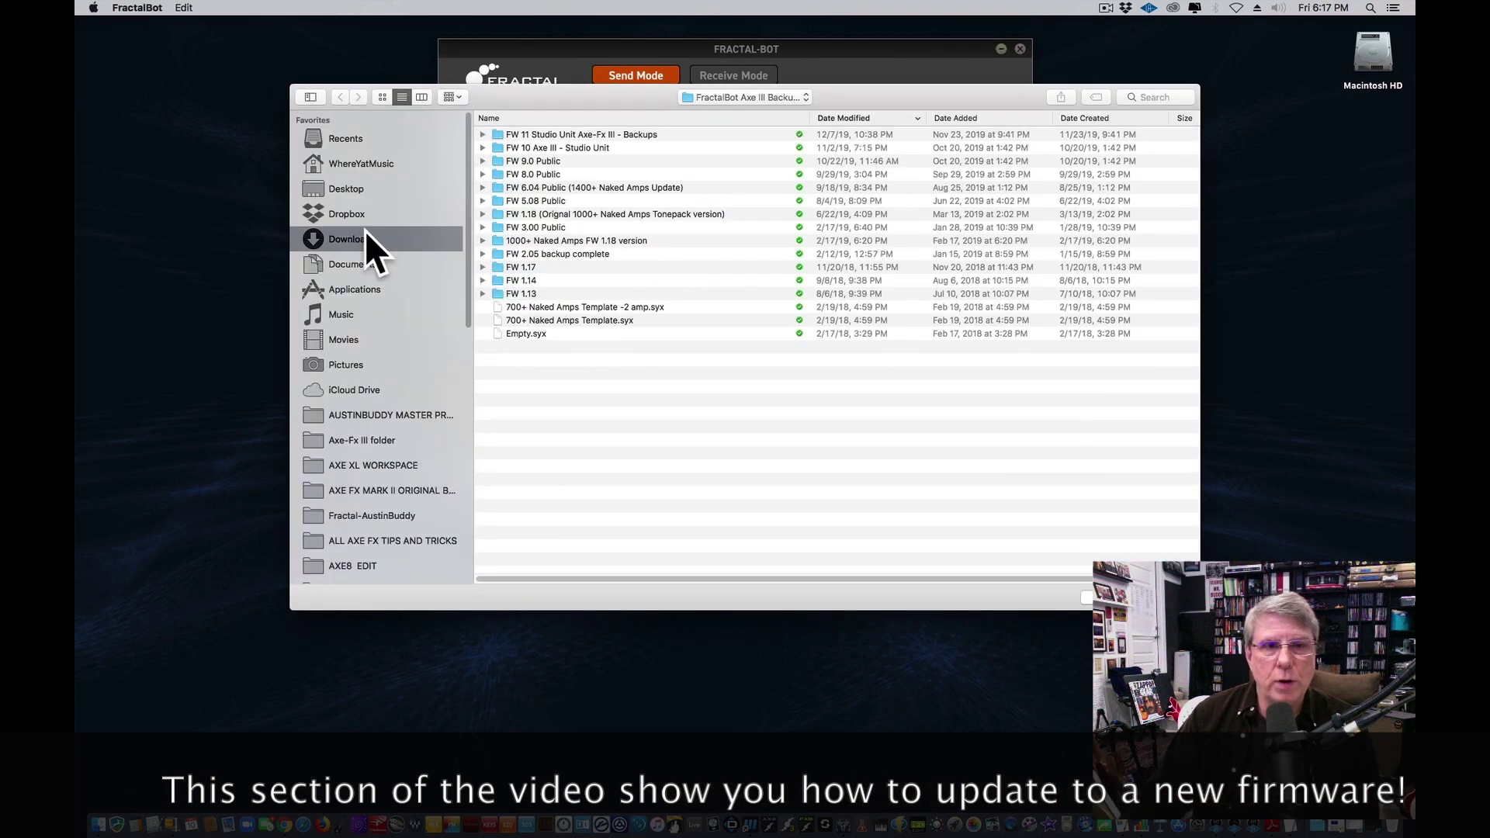
click(366, 232)
click(621, 296)
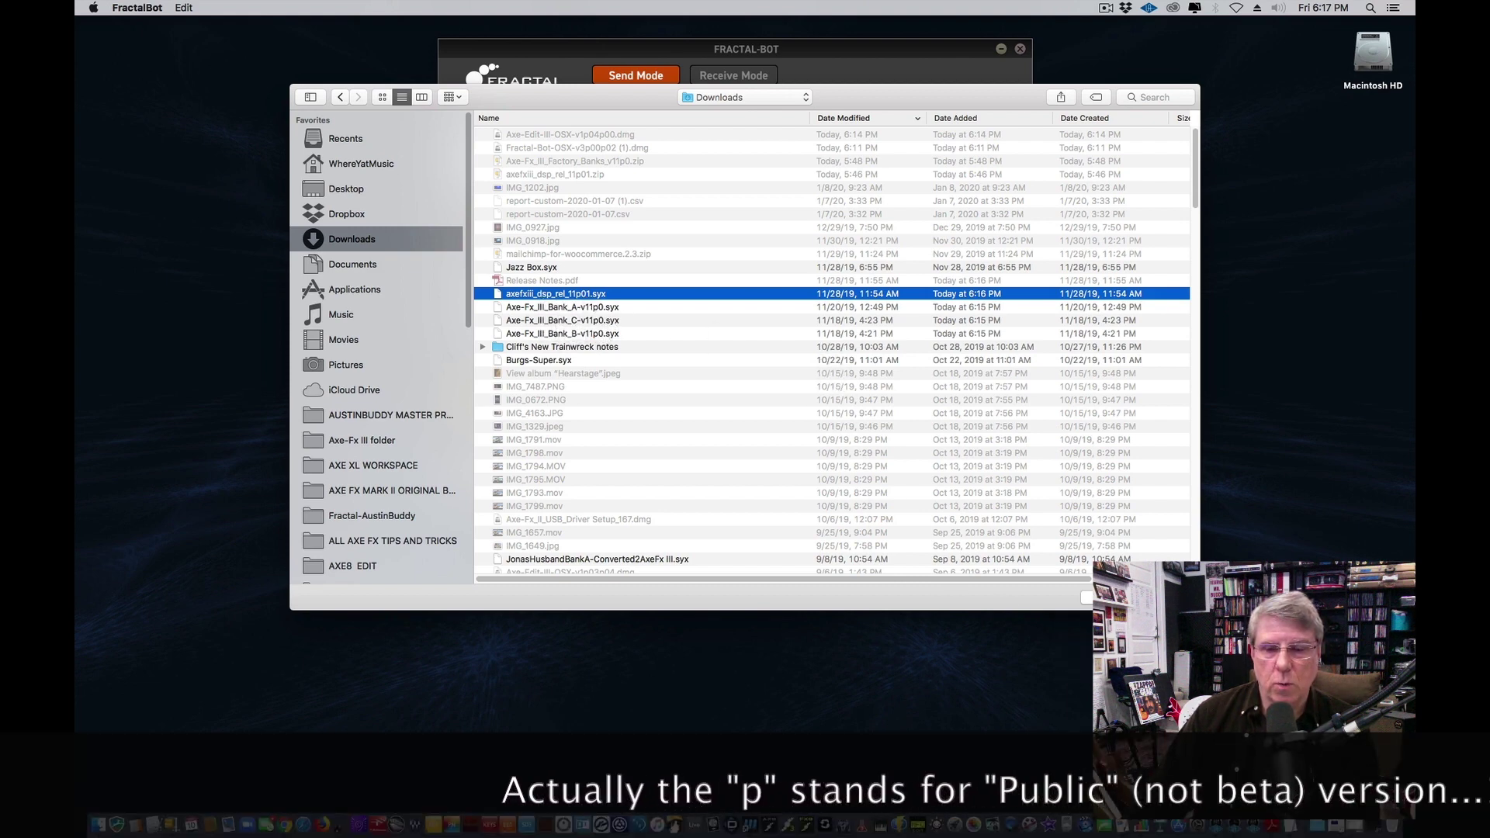
key(Return)
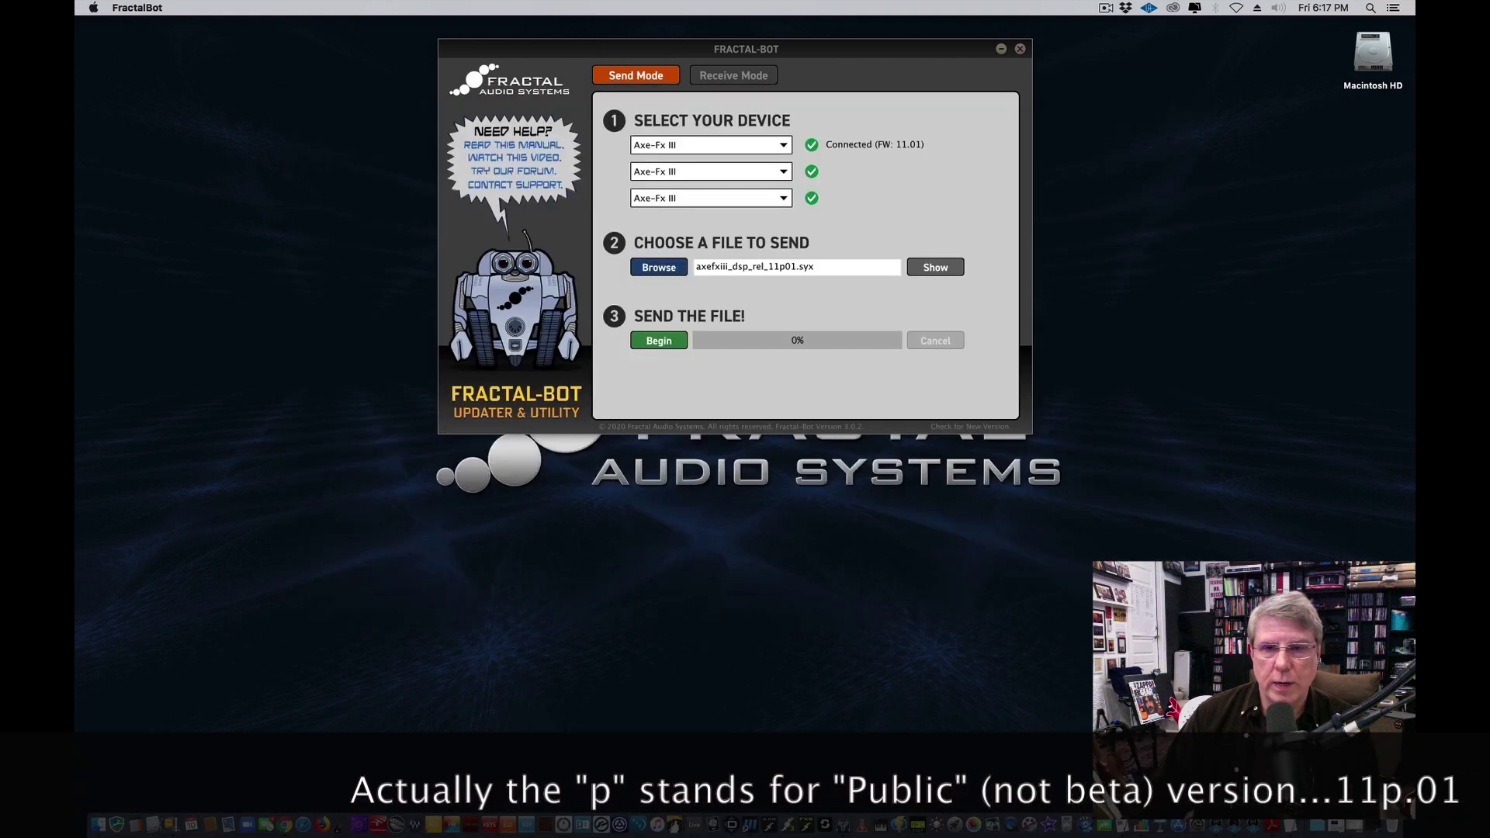
click(664, 342)
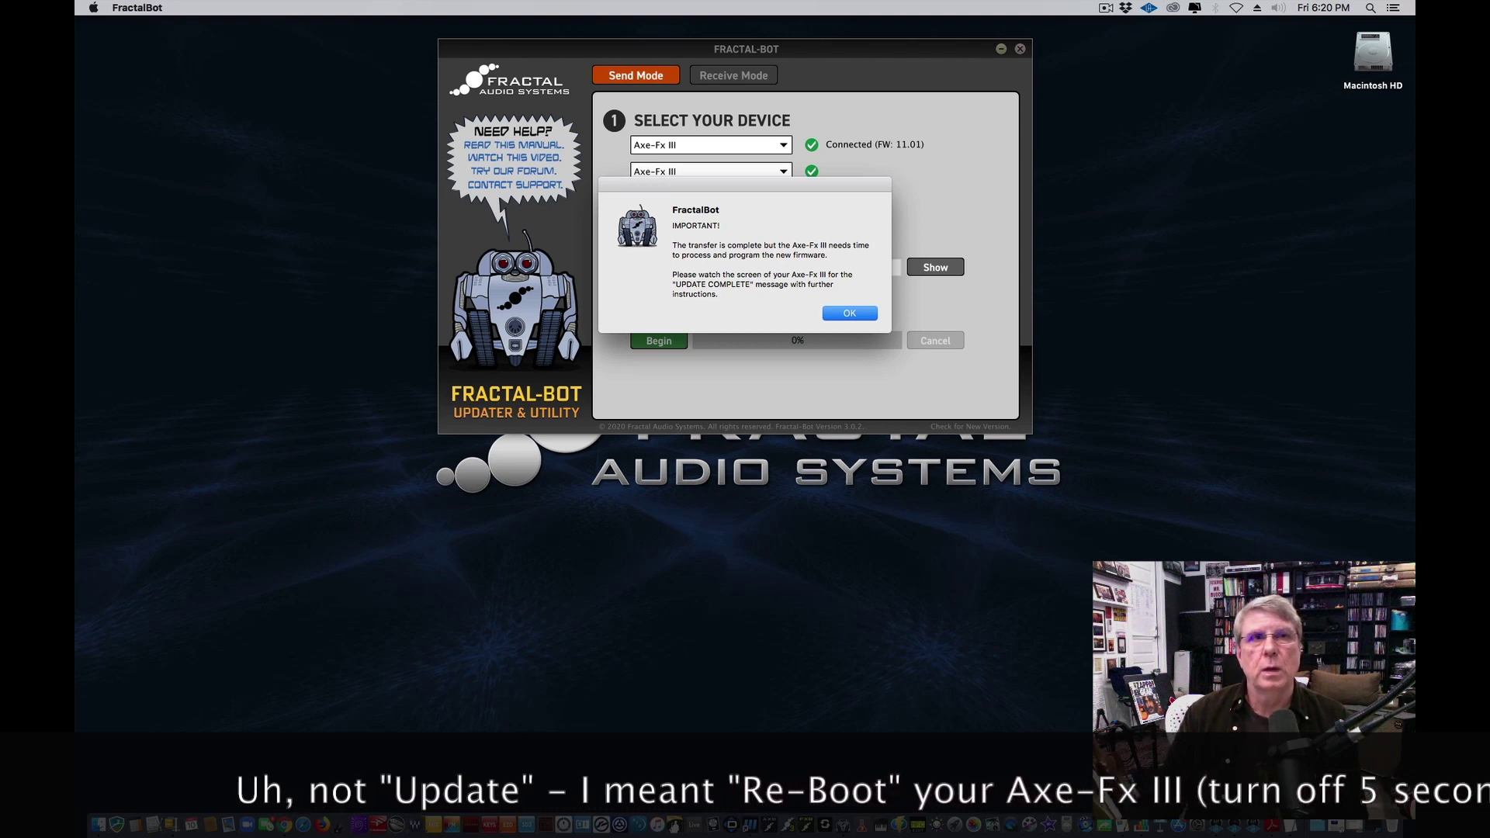
Return to Fractal-Bot and click OK on the IMPORTANT! notice after the reboot.
key(super+Tab)
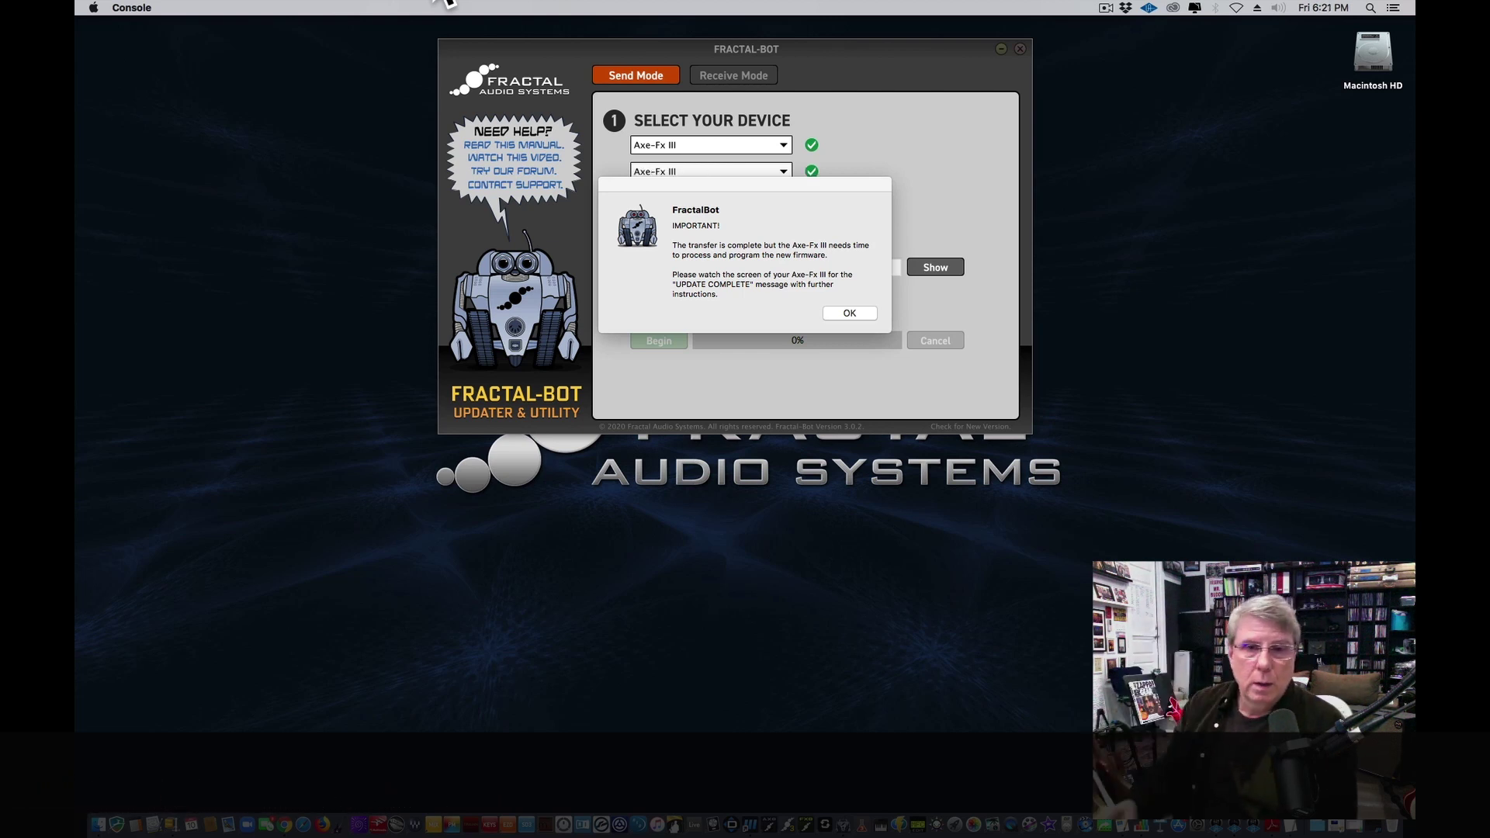
click(840, 311)
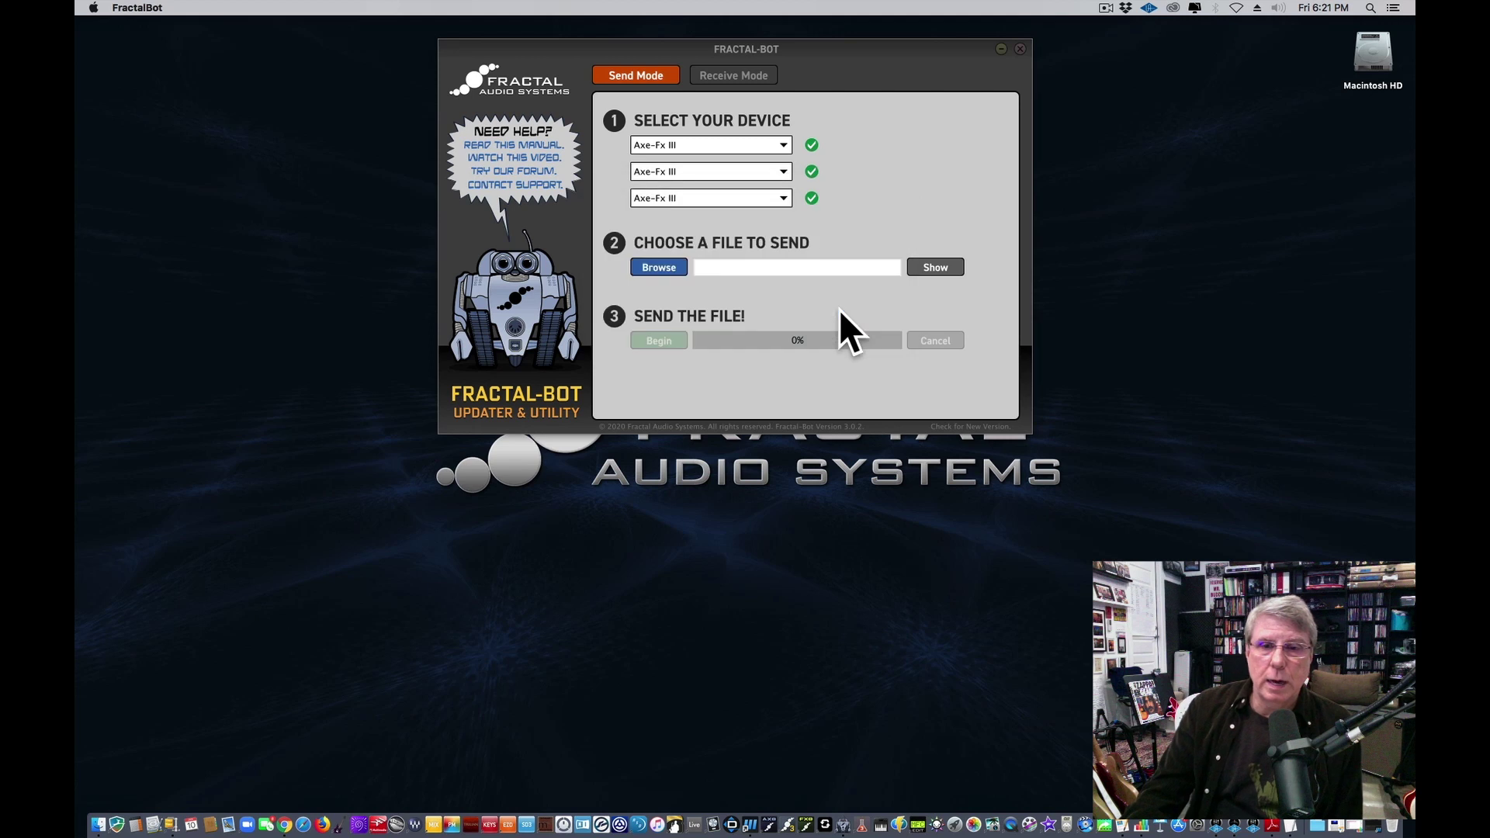